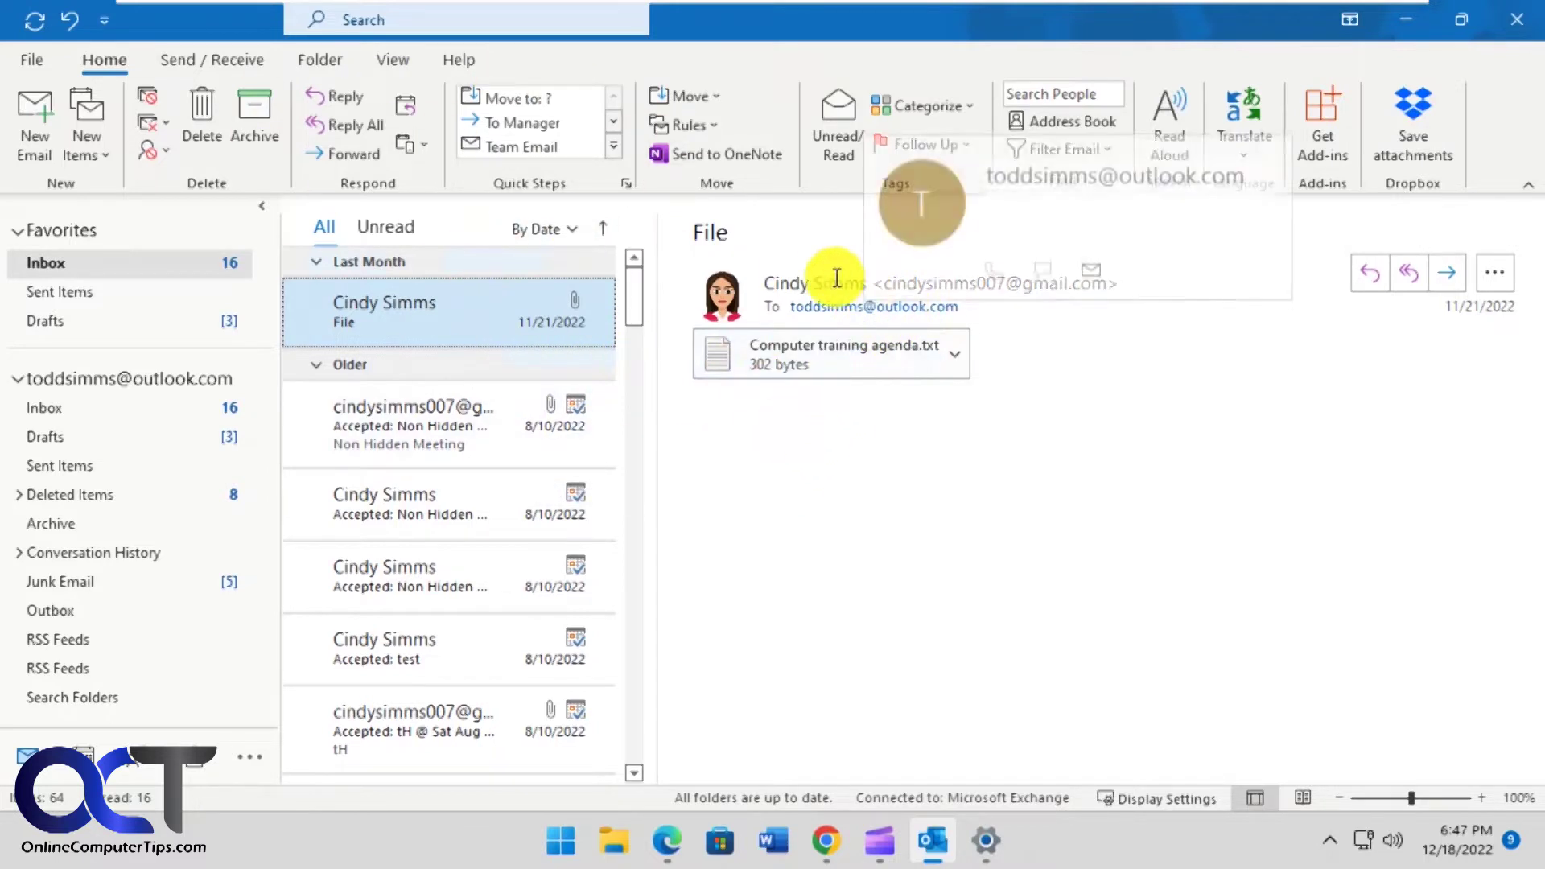
- Send an email with subject 'test' from Gmail to the Outlook account, then return to Outlook
{"action": "left_click", "coordinate": [826, 841]}
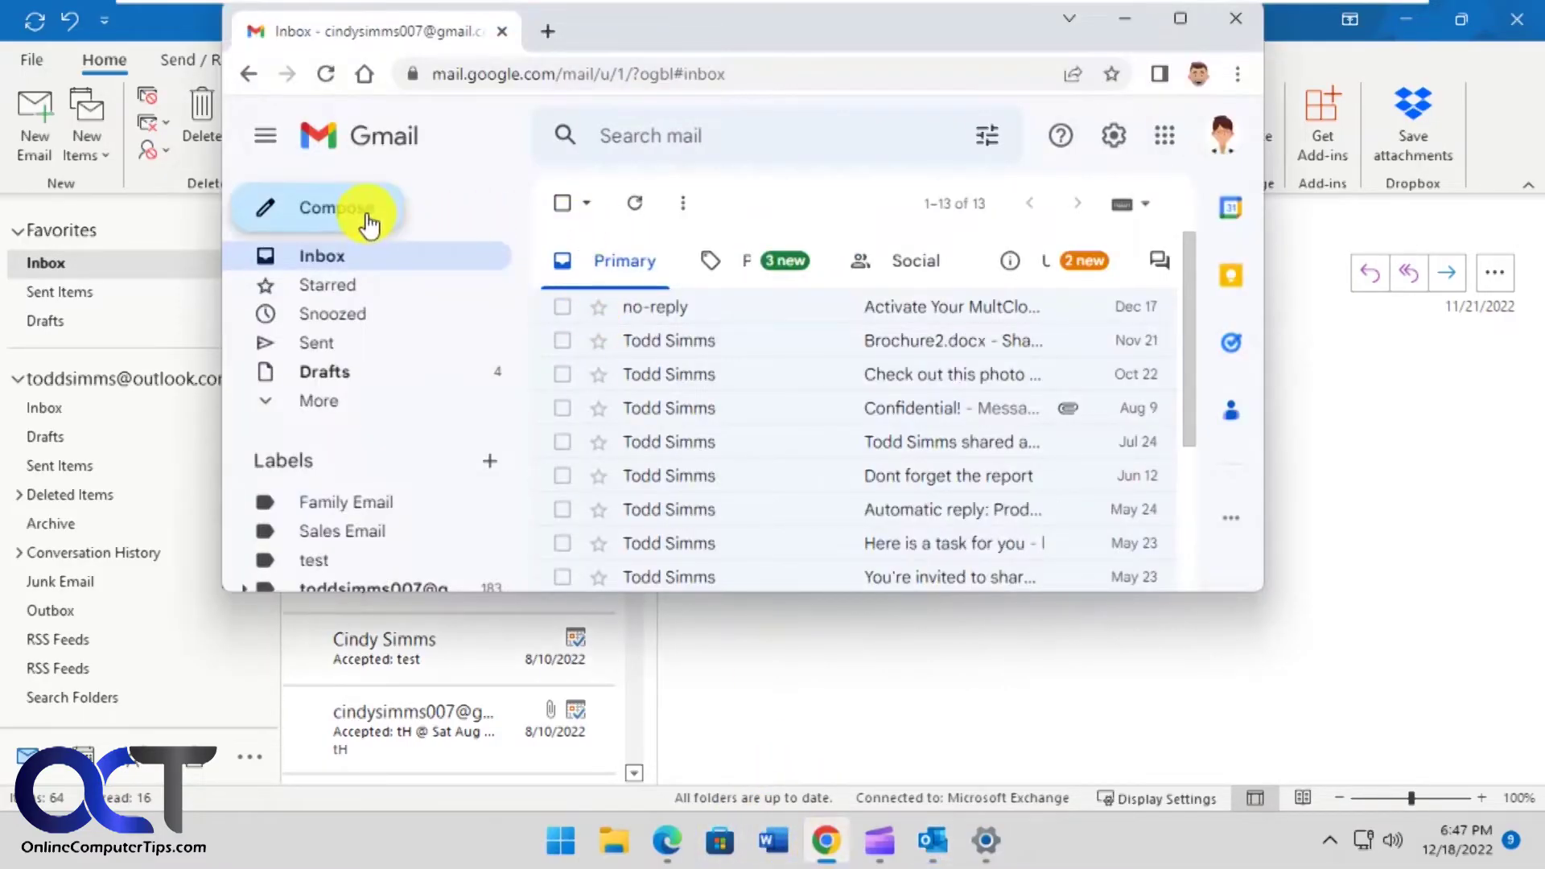
{"action": "left_click", "coordinate": [366, 215]}
{"action": "type", "text": "t"}
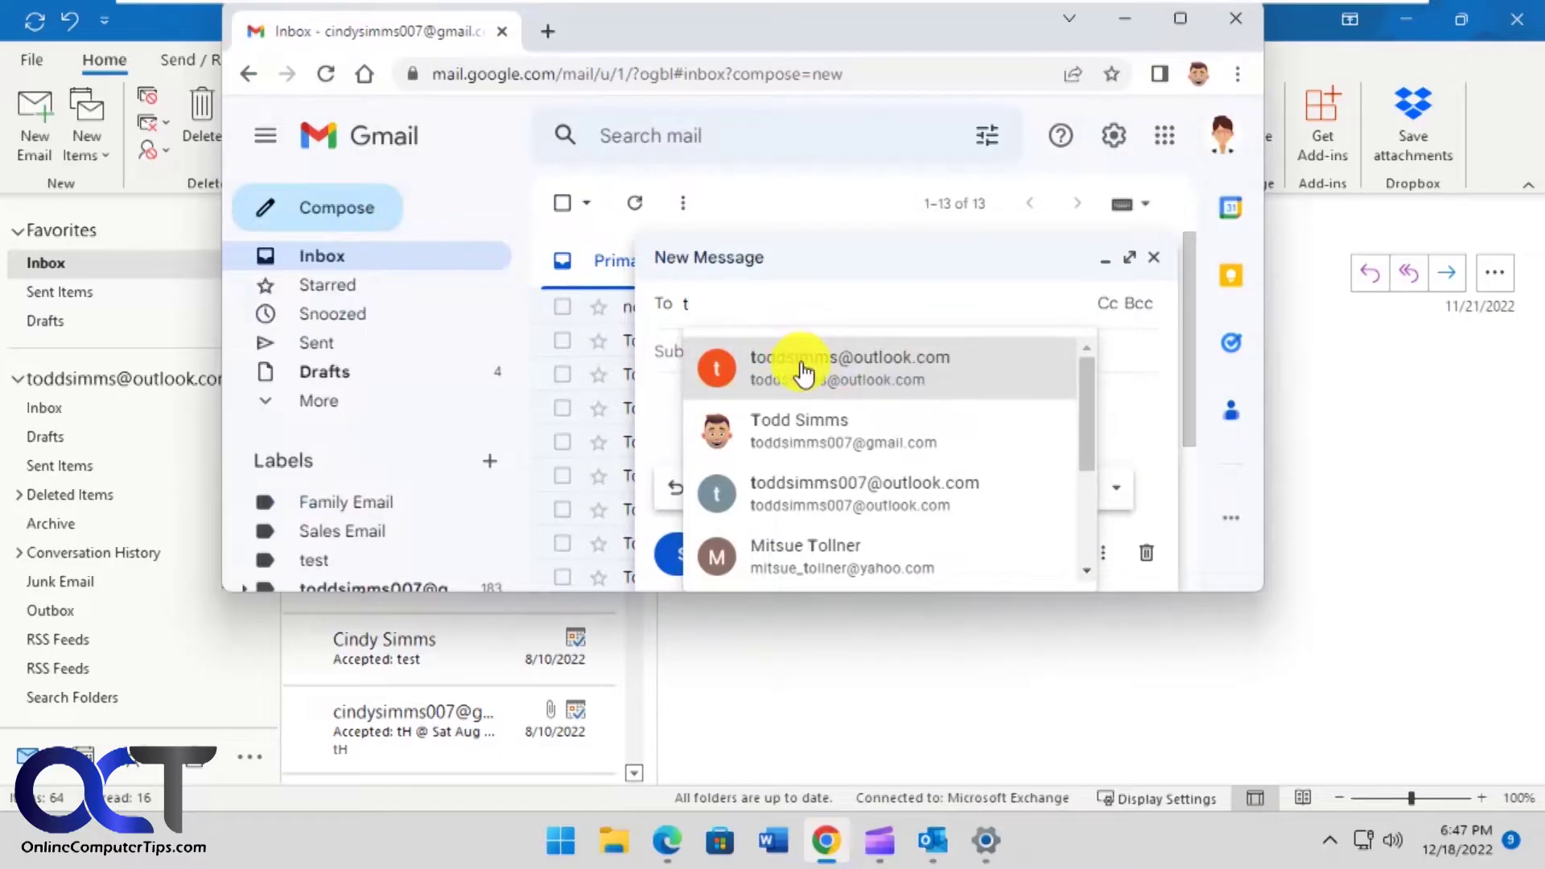
{"action": "left_click", "coordinate": [794, 355]}
{"action": "left_click", "coordinate": [734, 375]}
{"action": "type", "text": "test"}
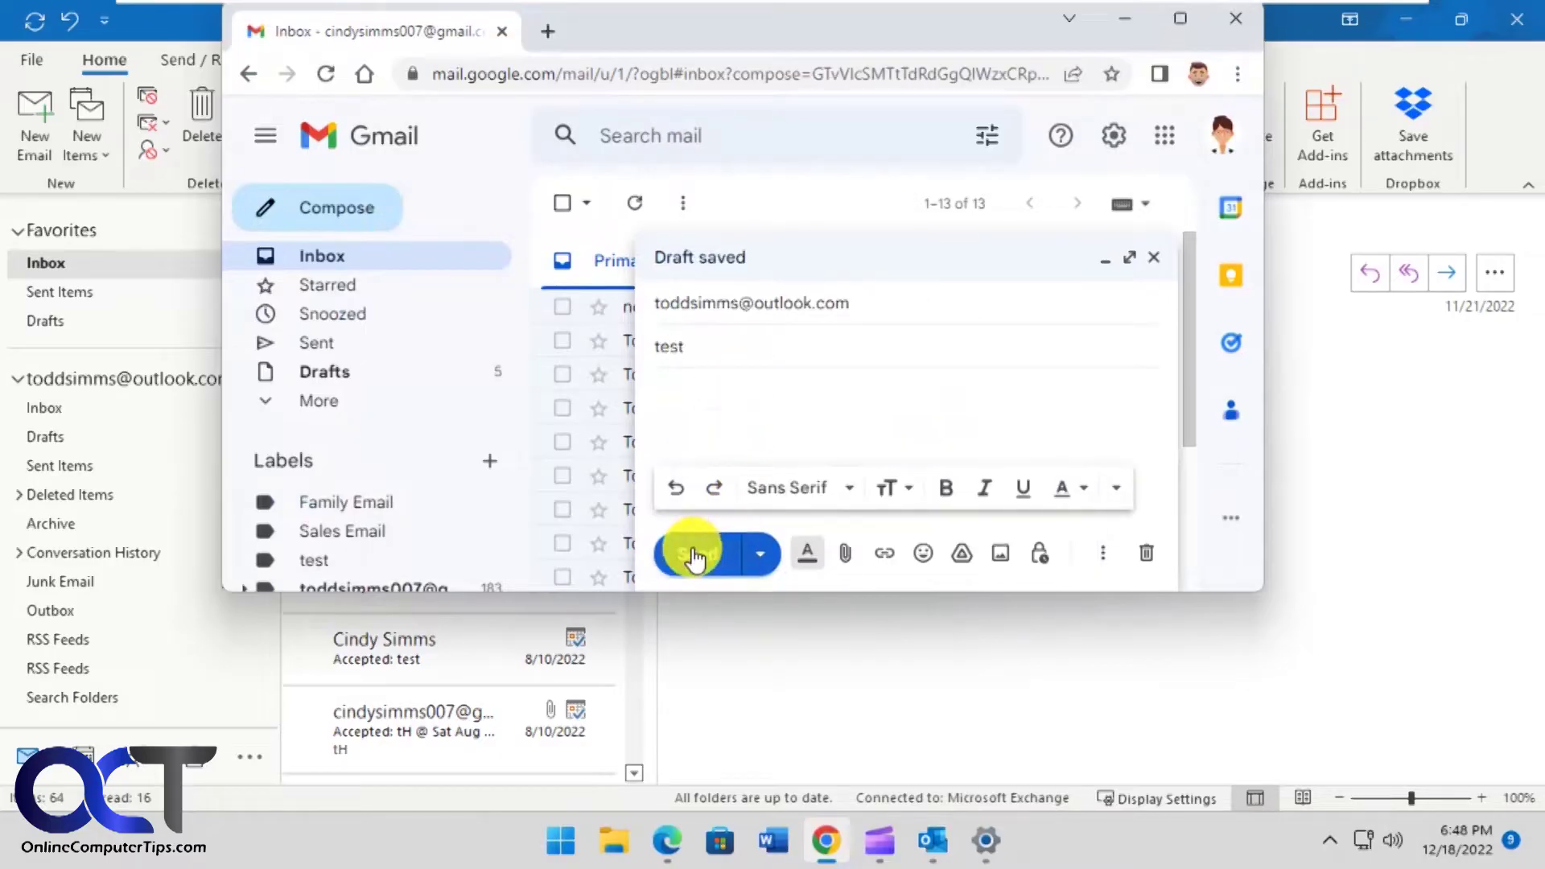
{"action": "left_click", "coordinate": [692, 554]}
{"action": "left_click", "coordinate": [805, 649]}
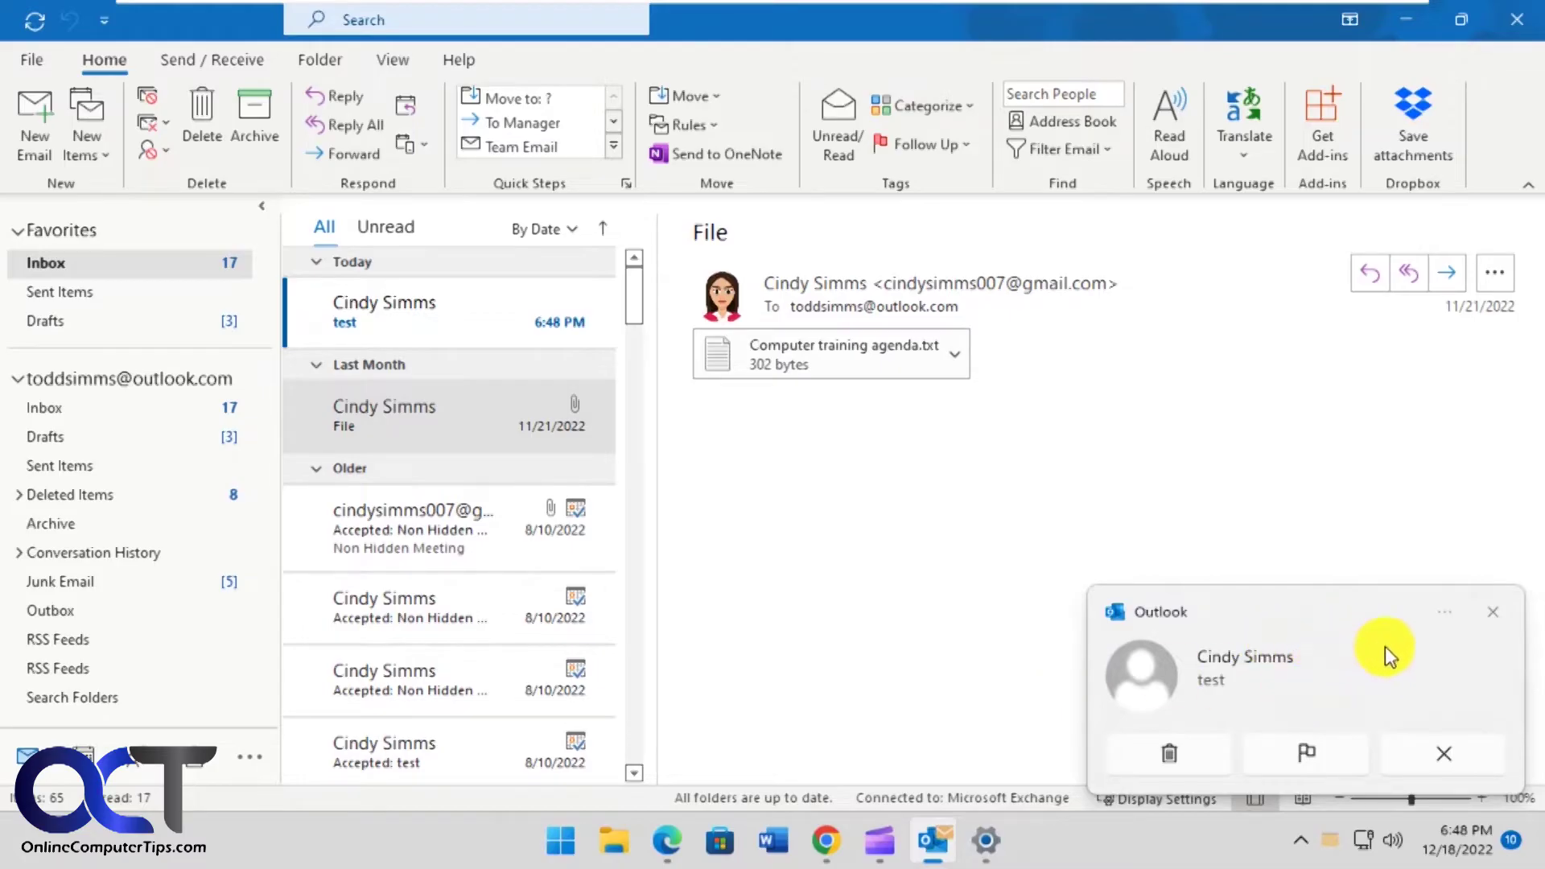
- Delete the 'test' email directly from Outlook's new-mail notification
{"action": "left_click", "coordinate": [1187, 771]}
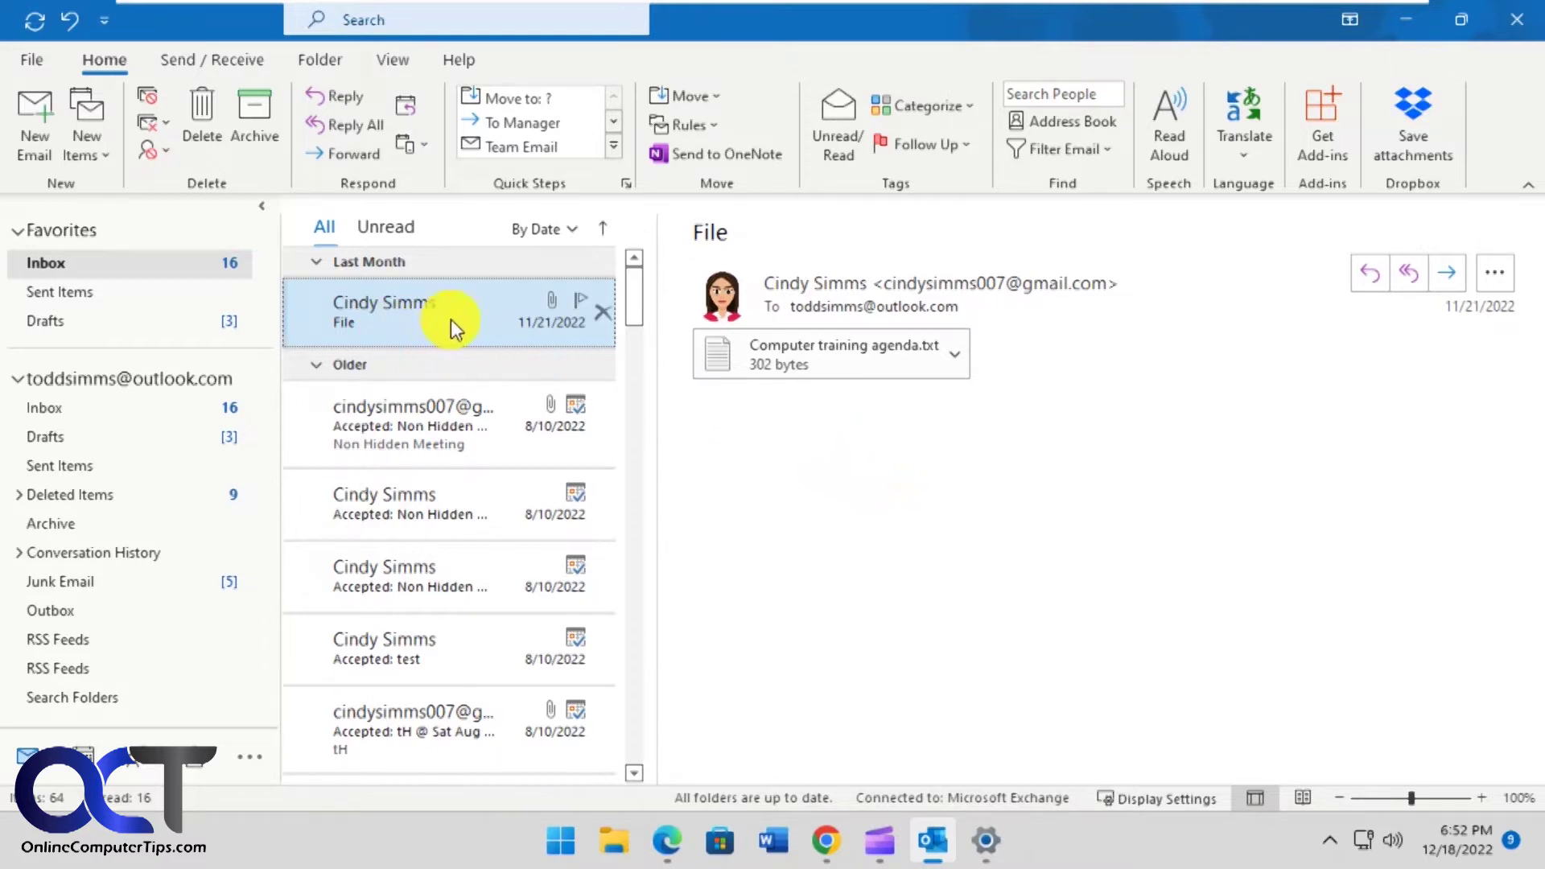
- Create a rule for mail from the File message's sender that plays Notification Bell.wav, and confirm it
{"action": "left_click", "coordinate": [719, 124]}
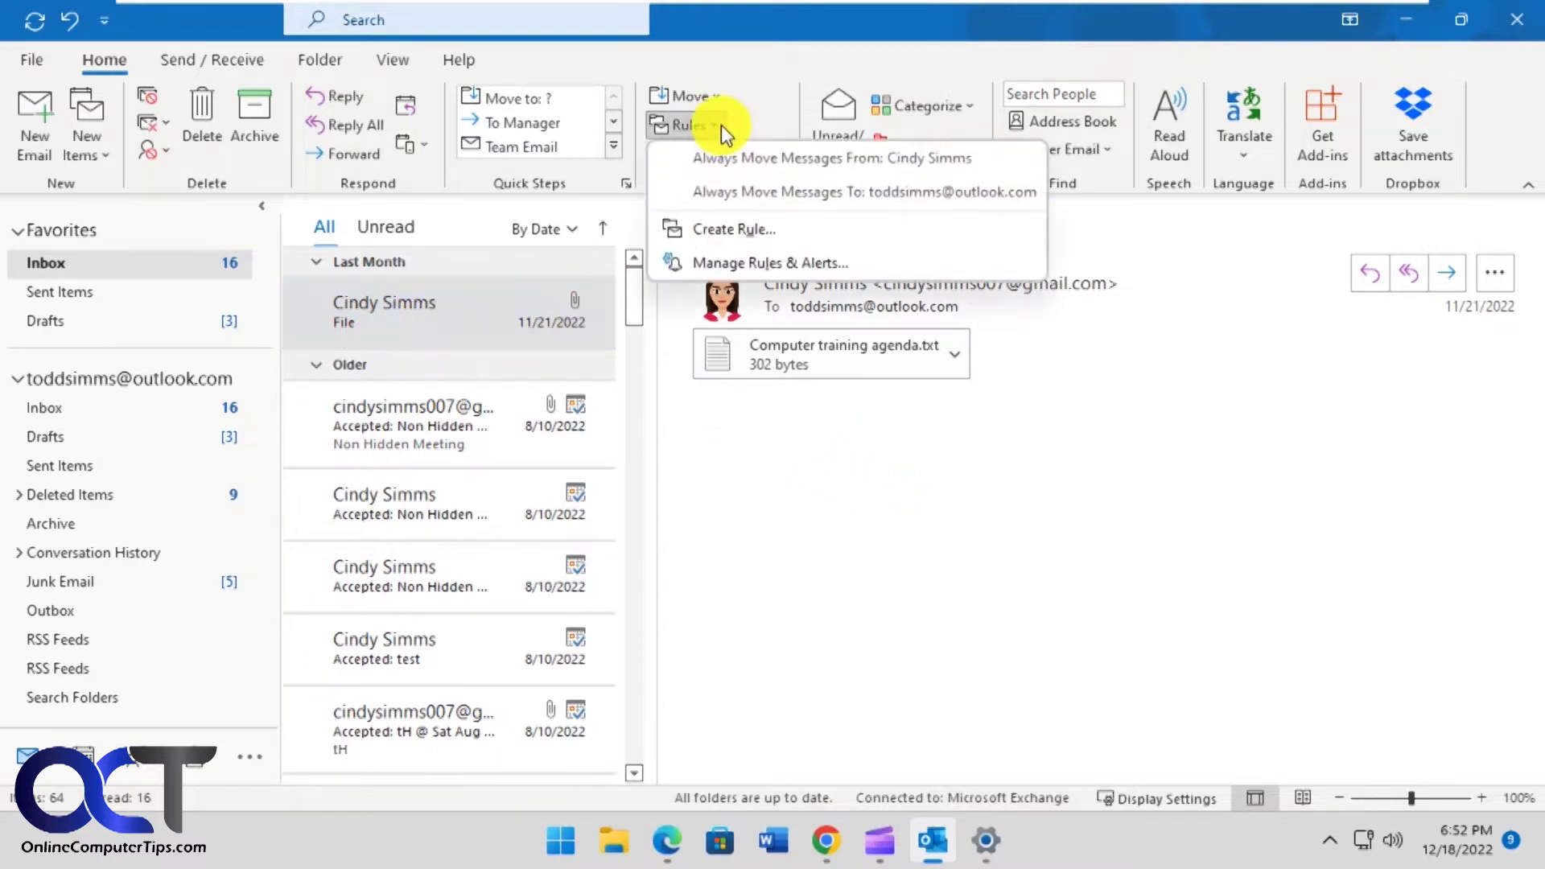
{"action": "left_click", "coordinate": [735, 229]}
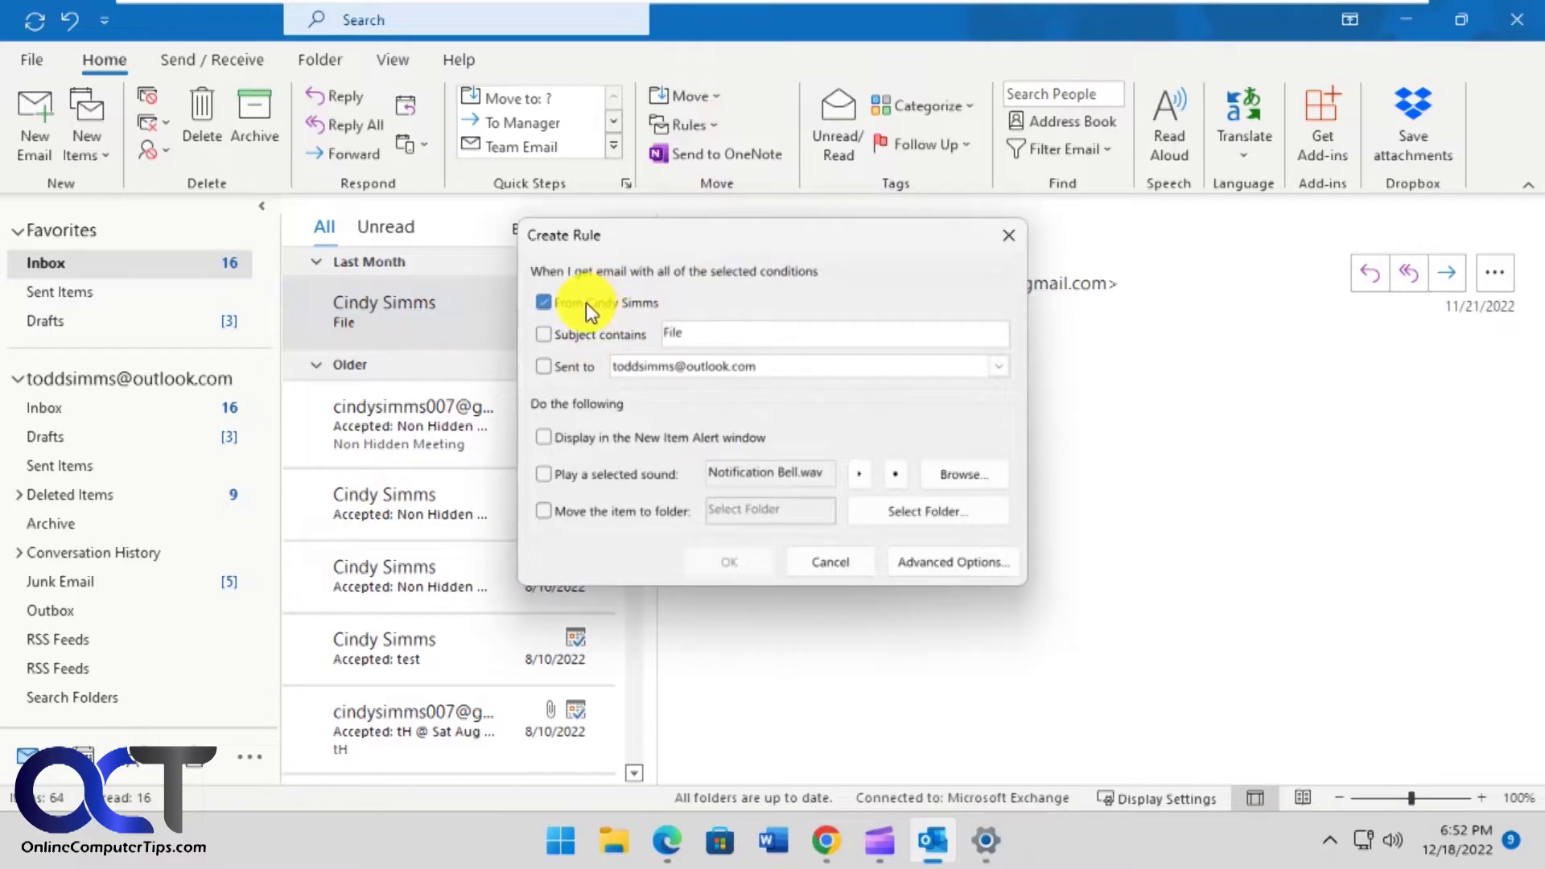
{"action": "left_click", "coordinate": [587, 304]}
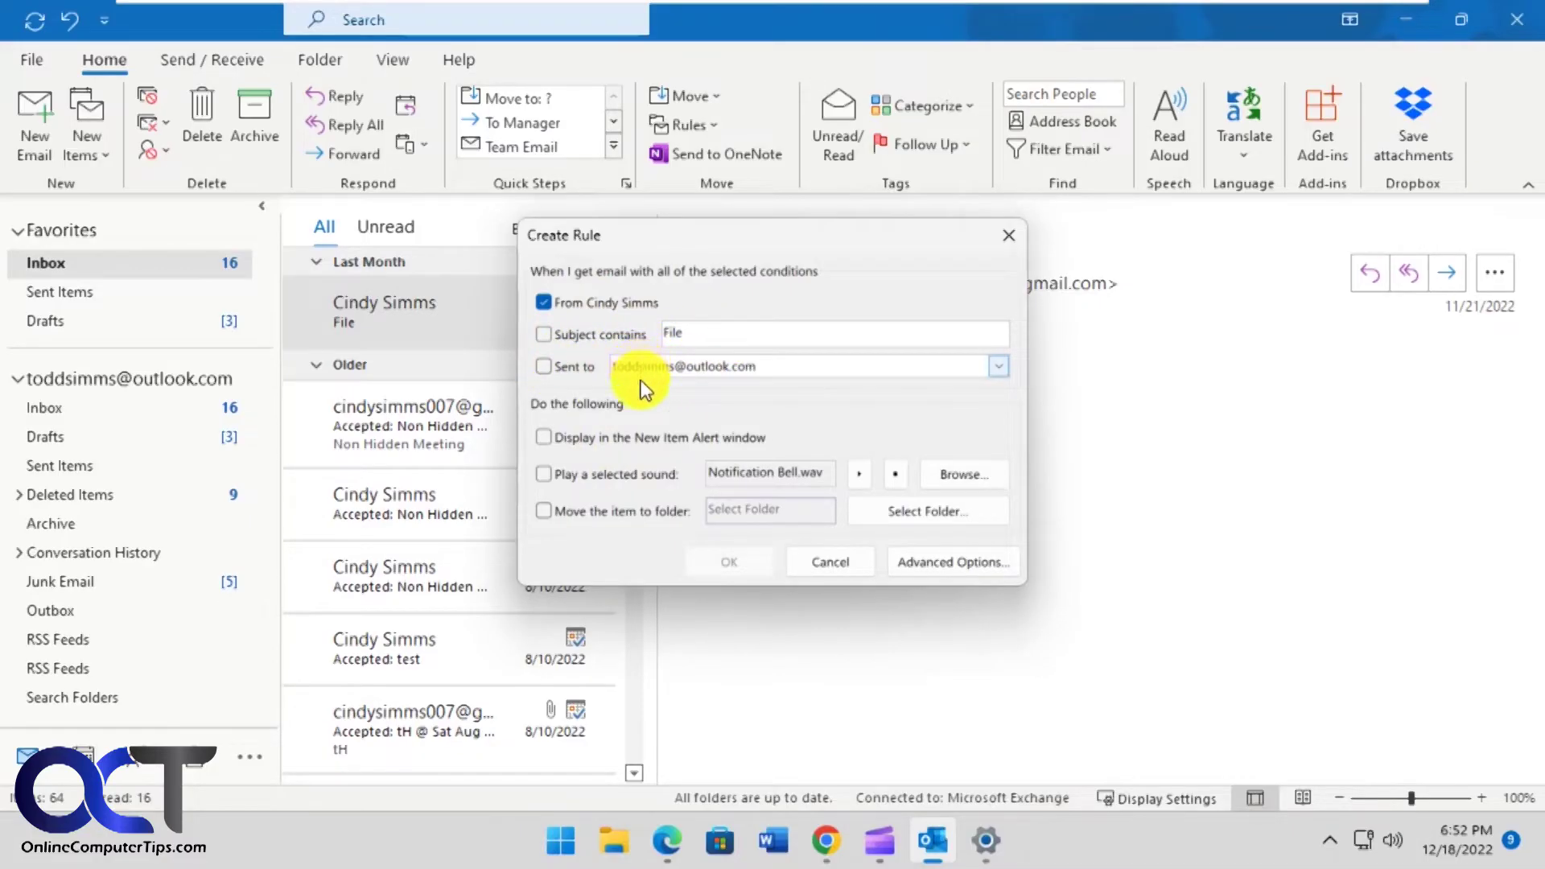
{"action": "left_click", "coordinate": [545, 475]}
{"action": "left_click", "coordinate": [958, 475]}
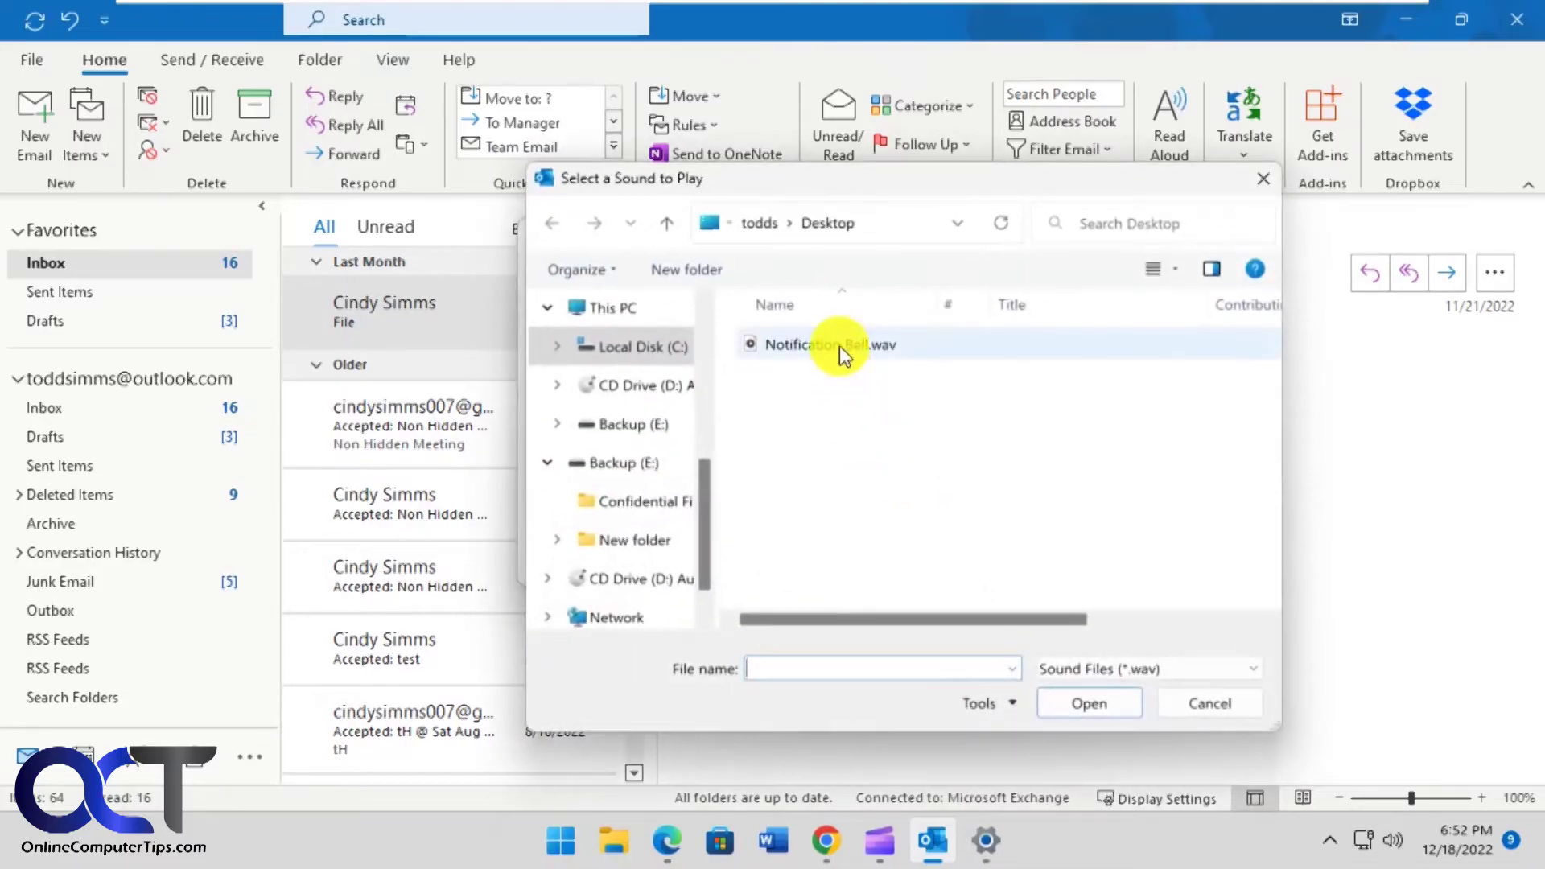
{"action": "left_click", "coordinate": [1152, 671]}
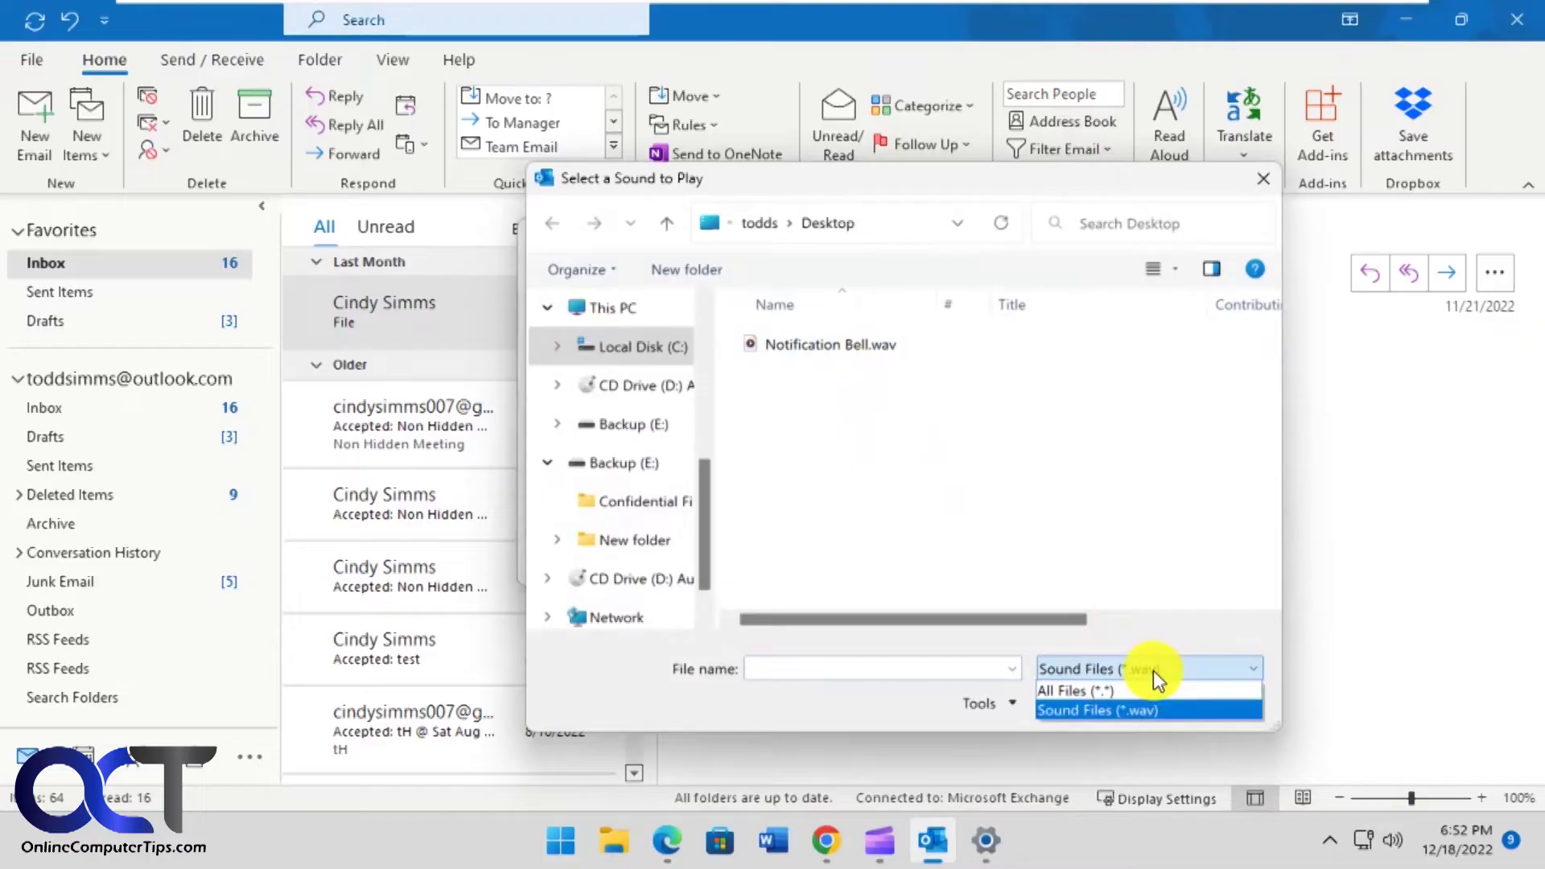
{"action": "left_click", "coordinate": [1152, 669]}
{"action": "double_click", "coordinate": [873, 346]}
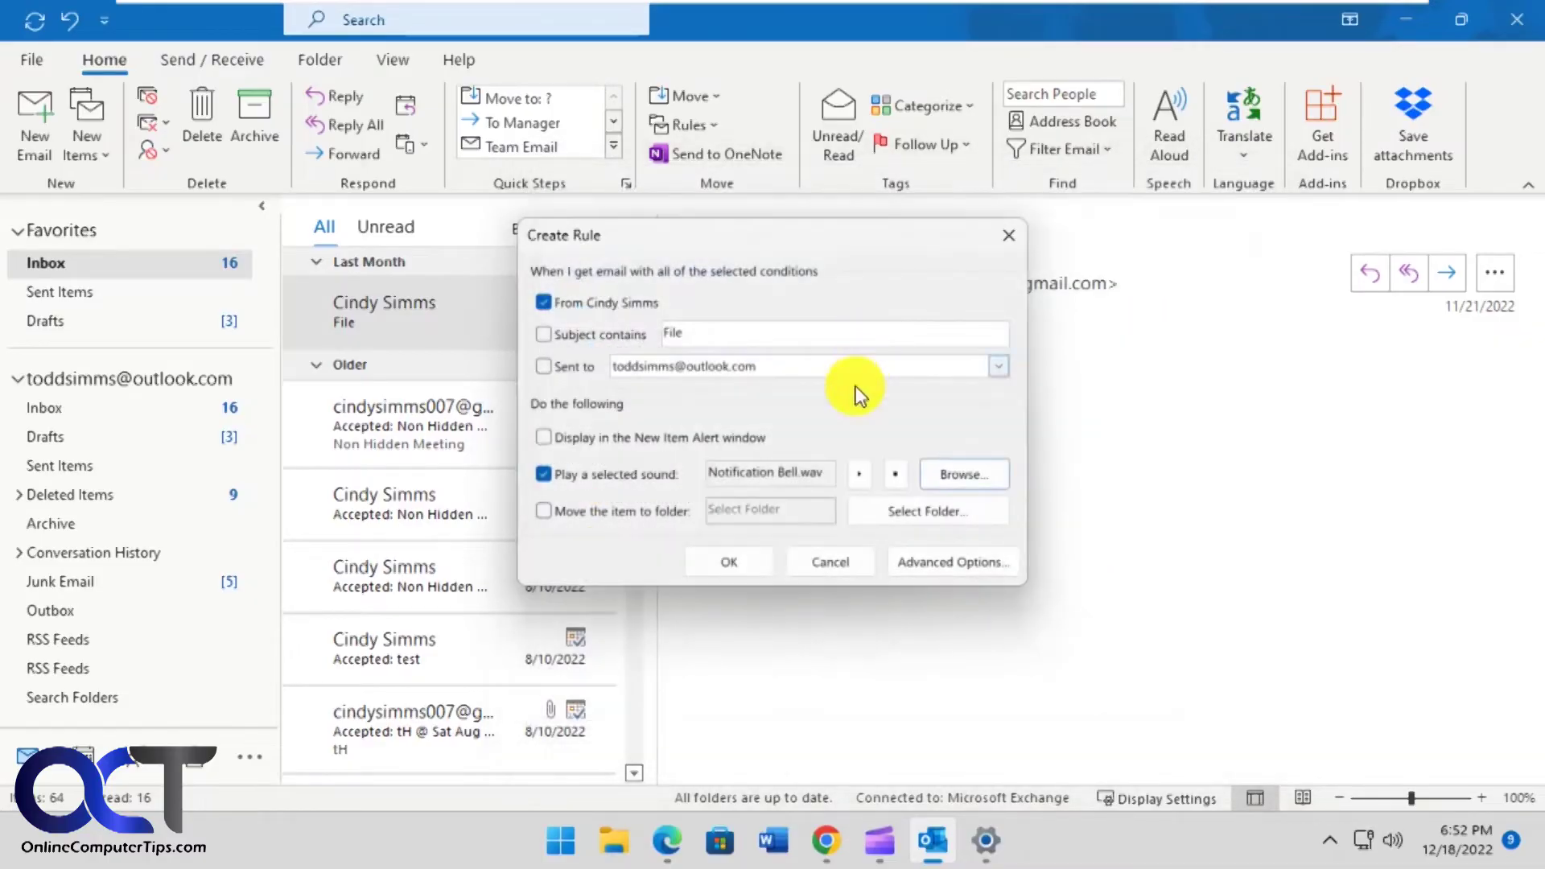
{"action": "left_click", "coordinate": [859, 472]}
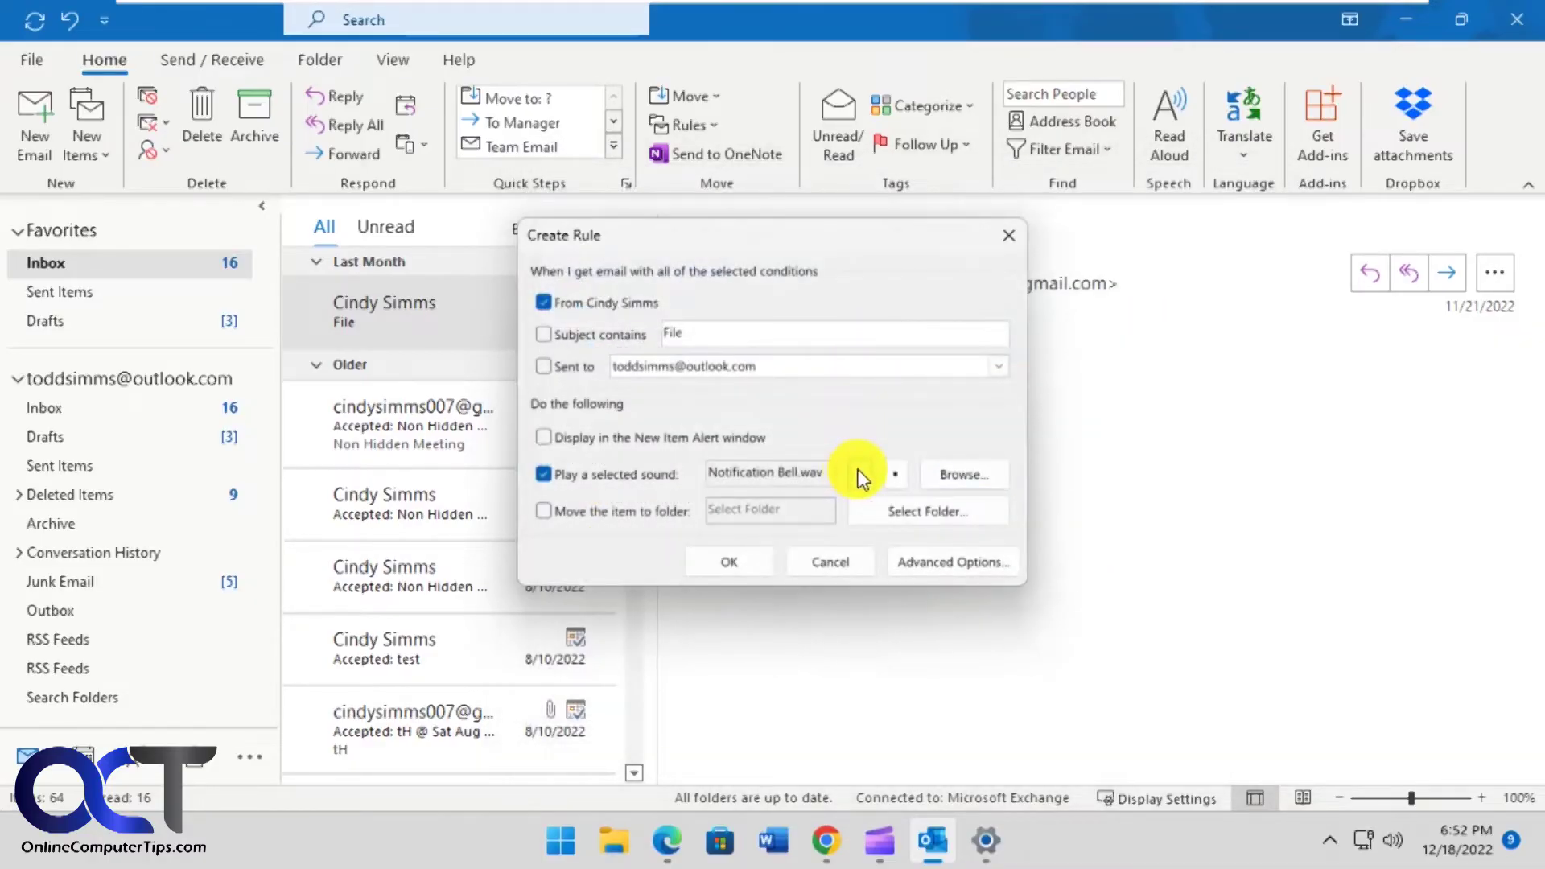
{"action": "left_click", "coordinate": [742, 561]}
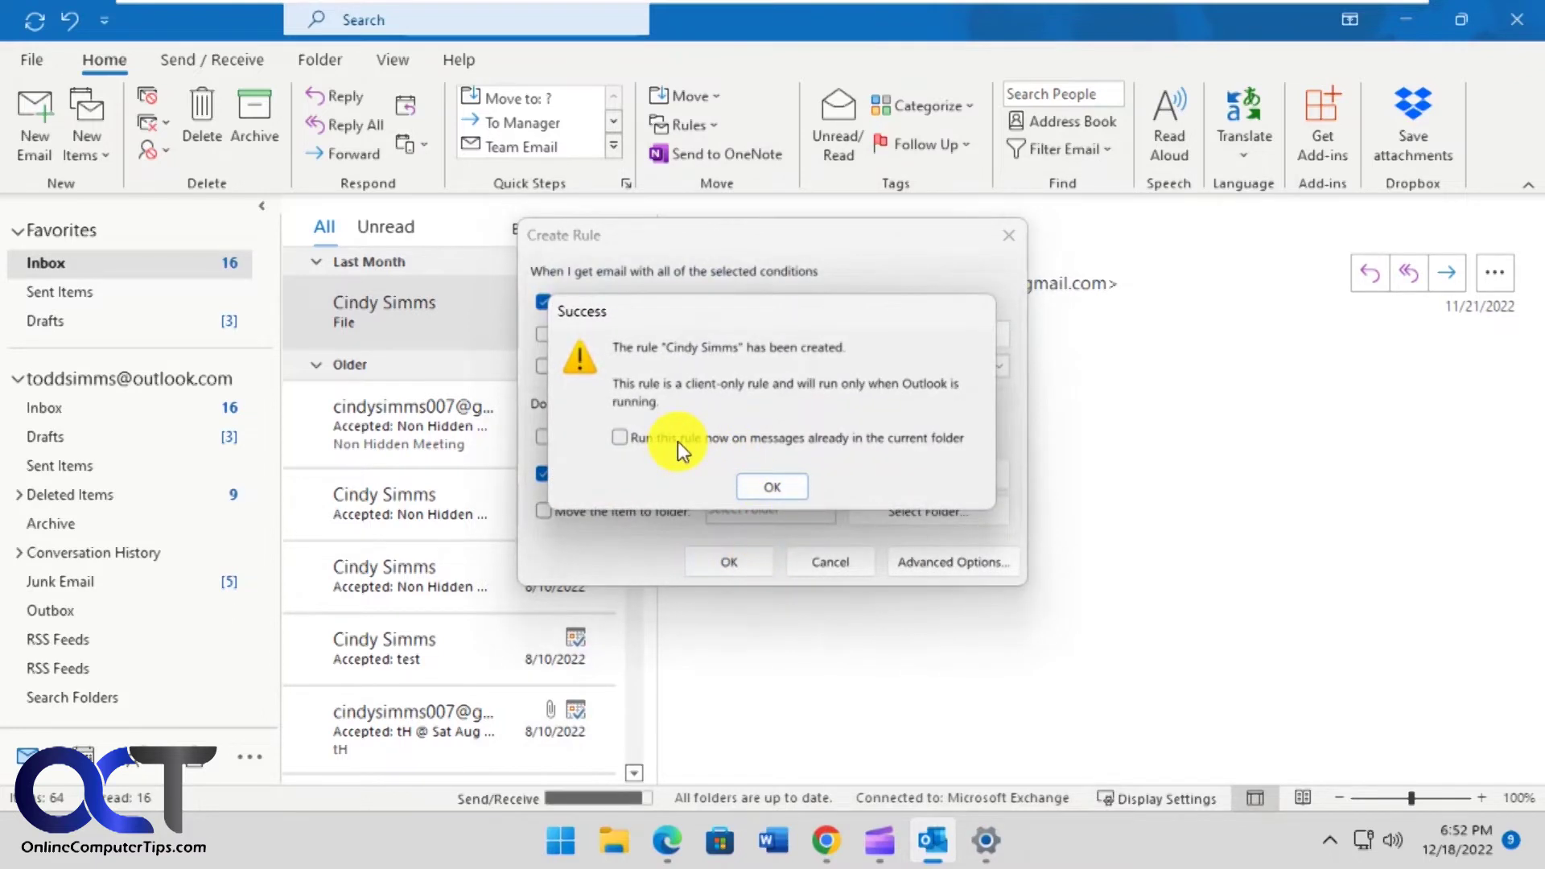
{"action": "left_click", "coordinate": [777, 486]}
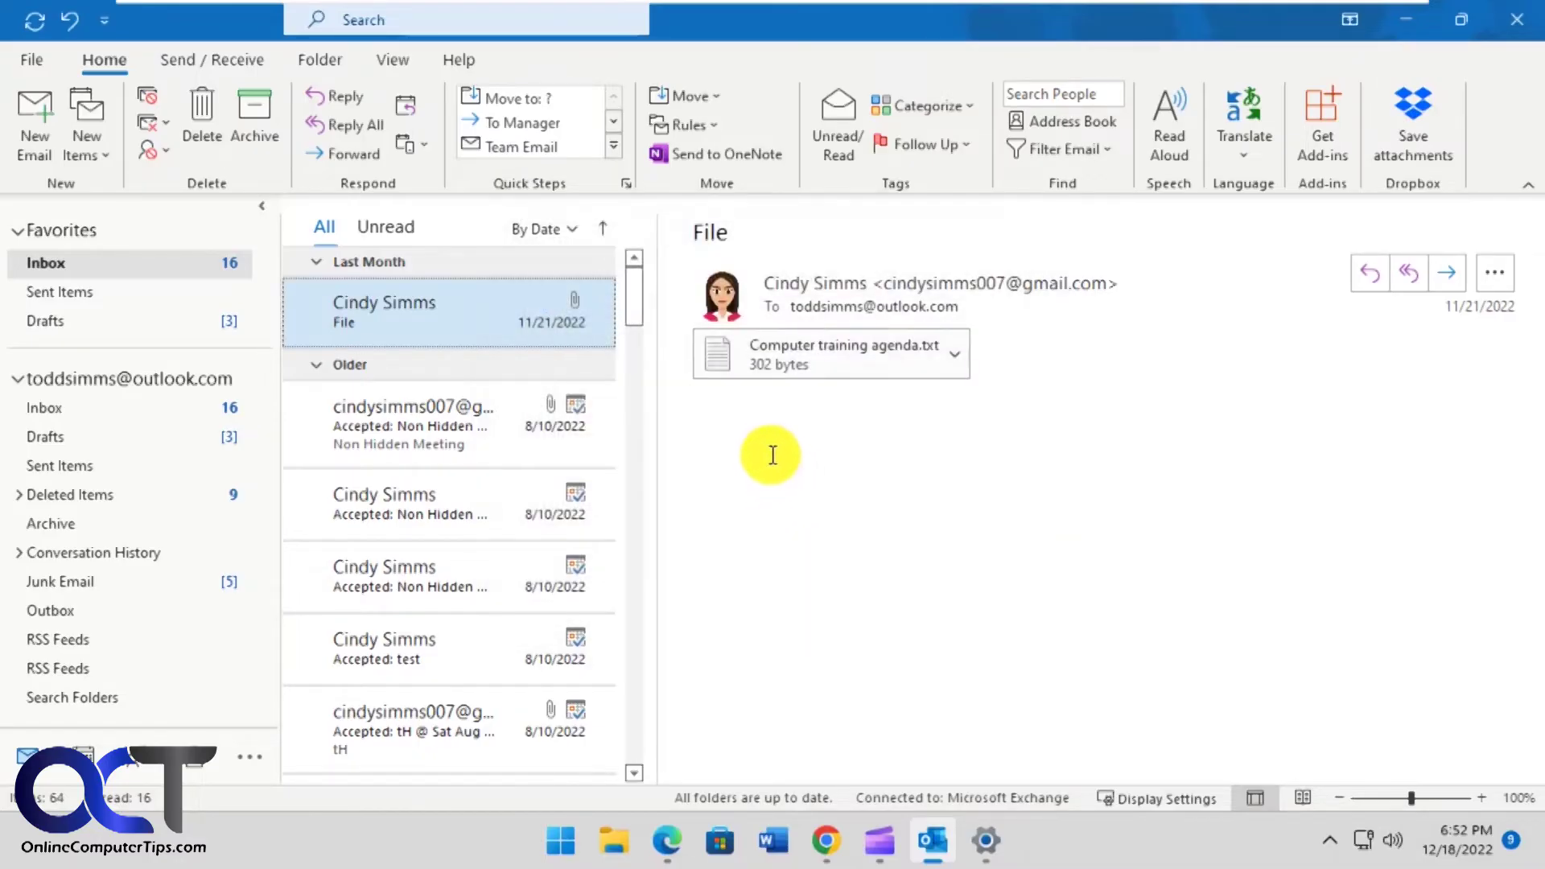
- Open Rules and Alerts and start a new blank rule for received messages
{"action": "left_click", "coordinate": [708, 127]}
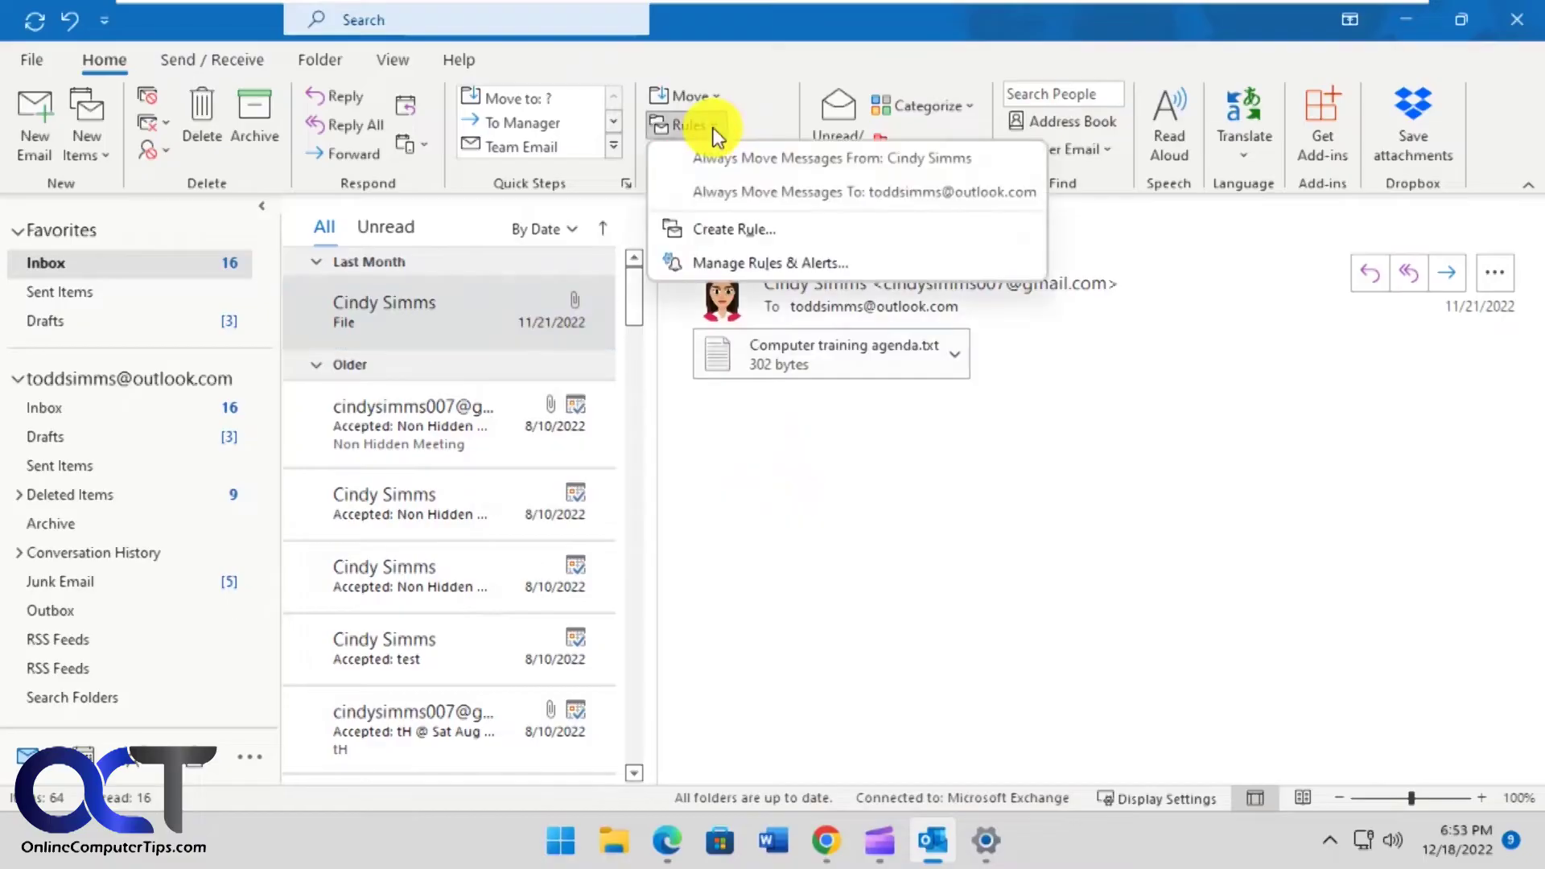
{"action": "left_click", "coordinate": [757, 261]}
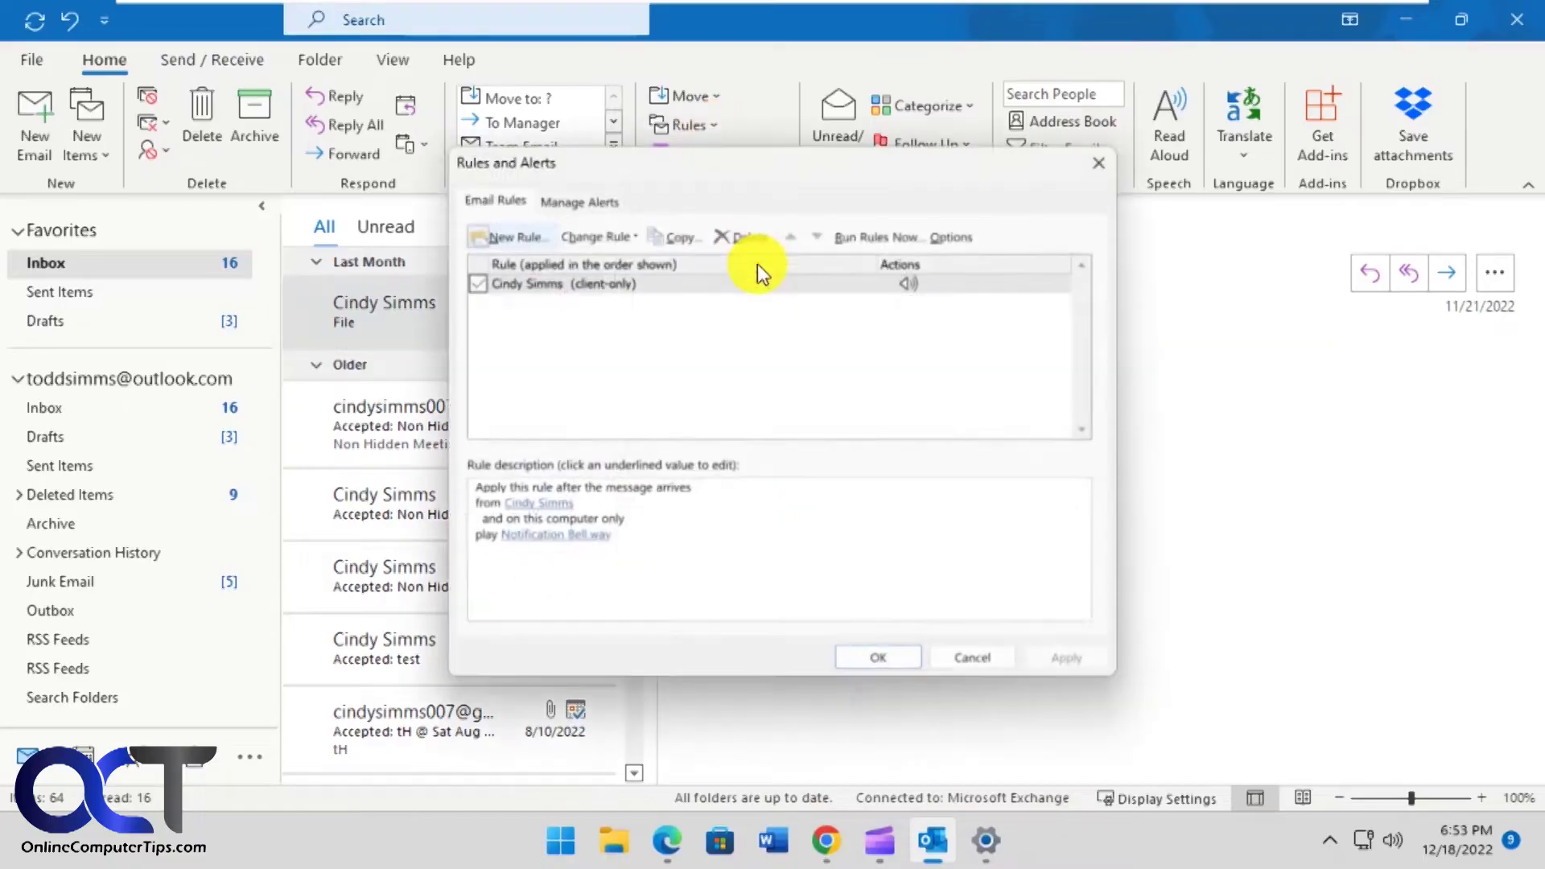
{"action": "left_click", "coordinate": [495, 218]}
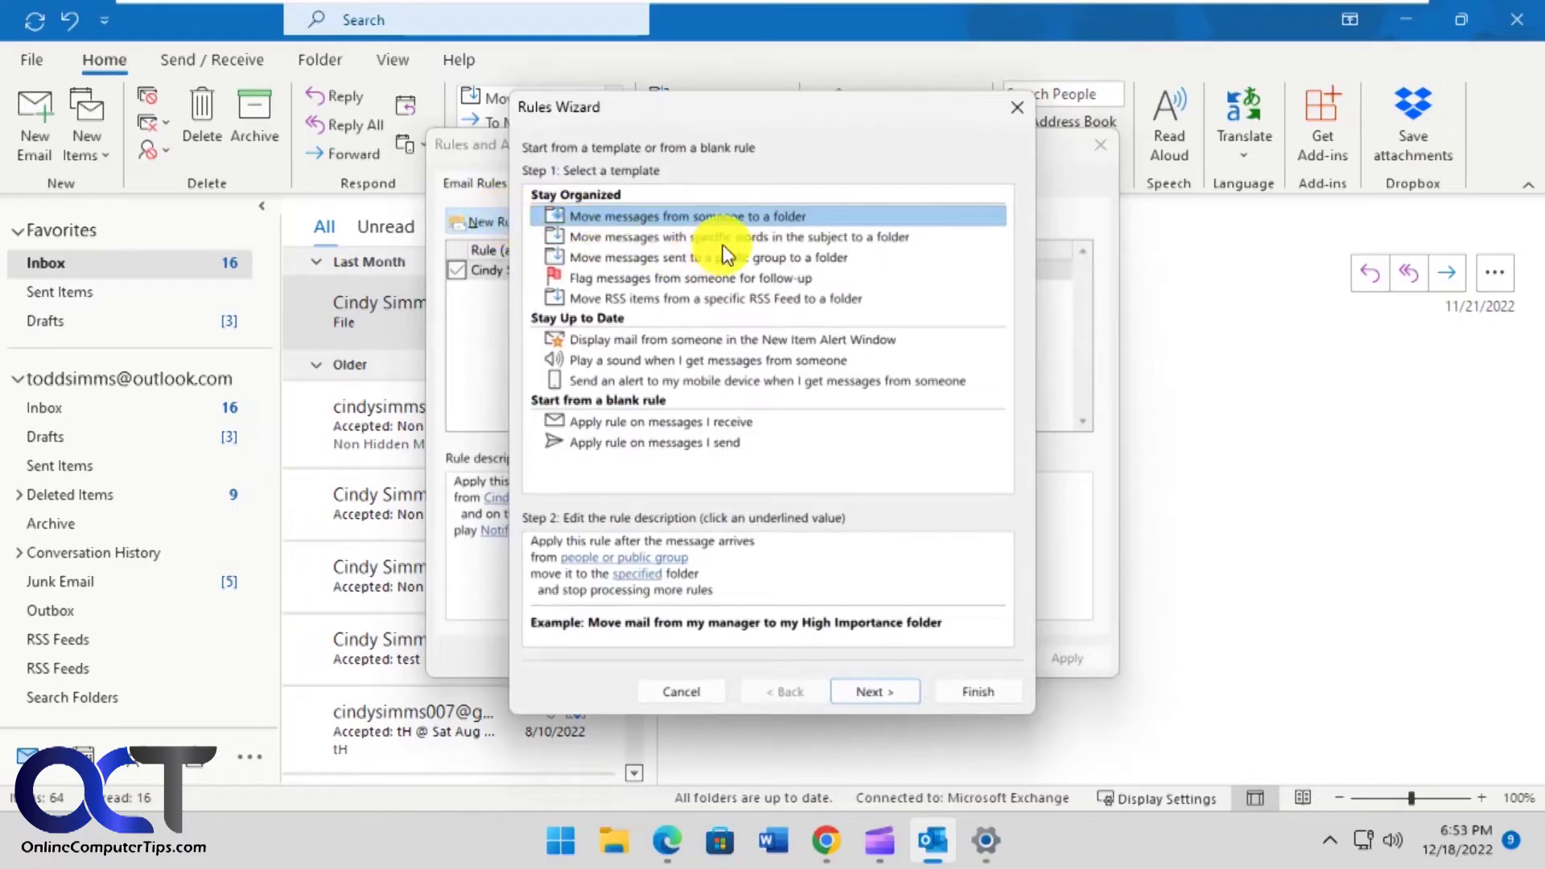
{"action": "left_click", "coordinate": [654, 424]}
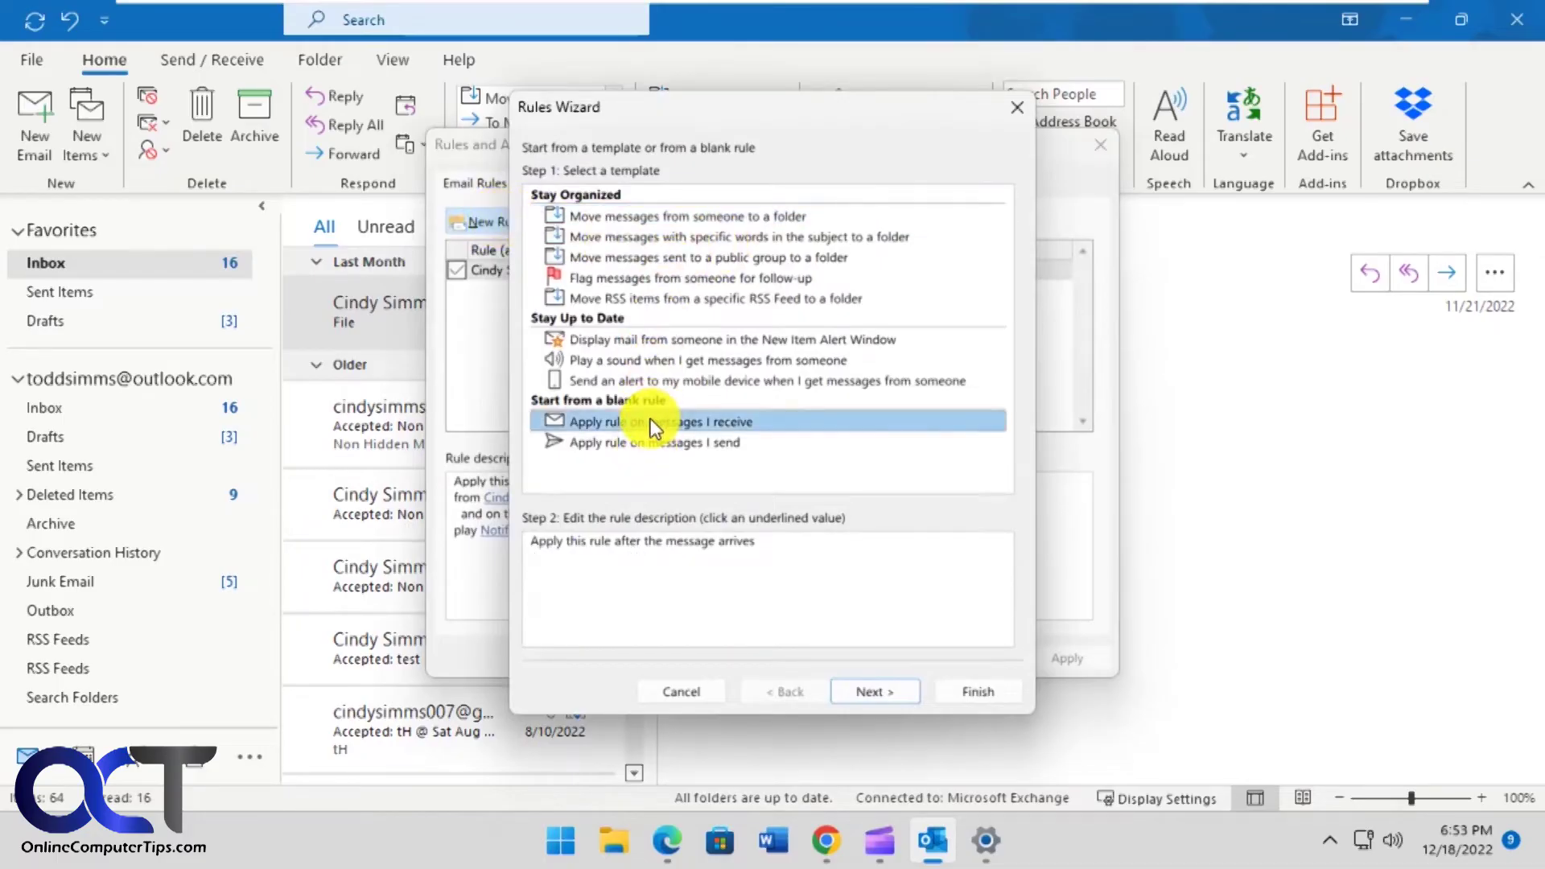
{"action": "left_click", "coordinate": [877, 692]}
- Add a 'from people' condition and pick a different contact as the sender
{"action": "left_click", "coordinate": [532, 197]}
{"action": "left_click", "coordinate": [655, 580]}
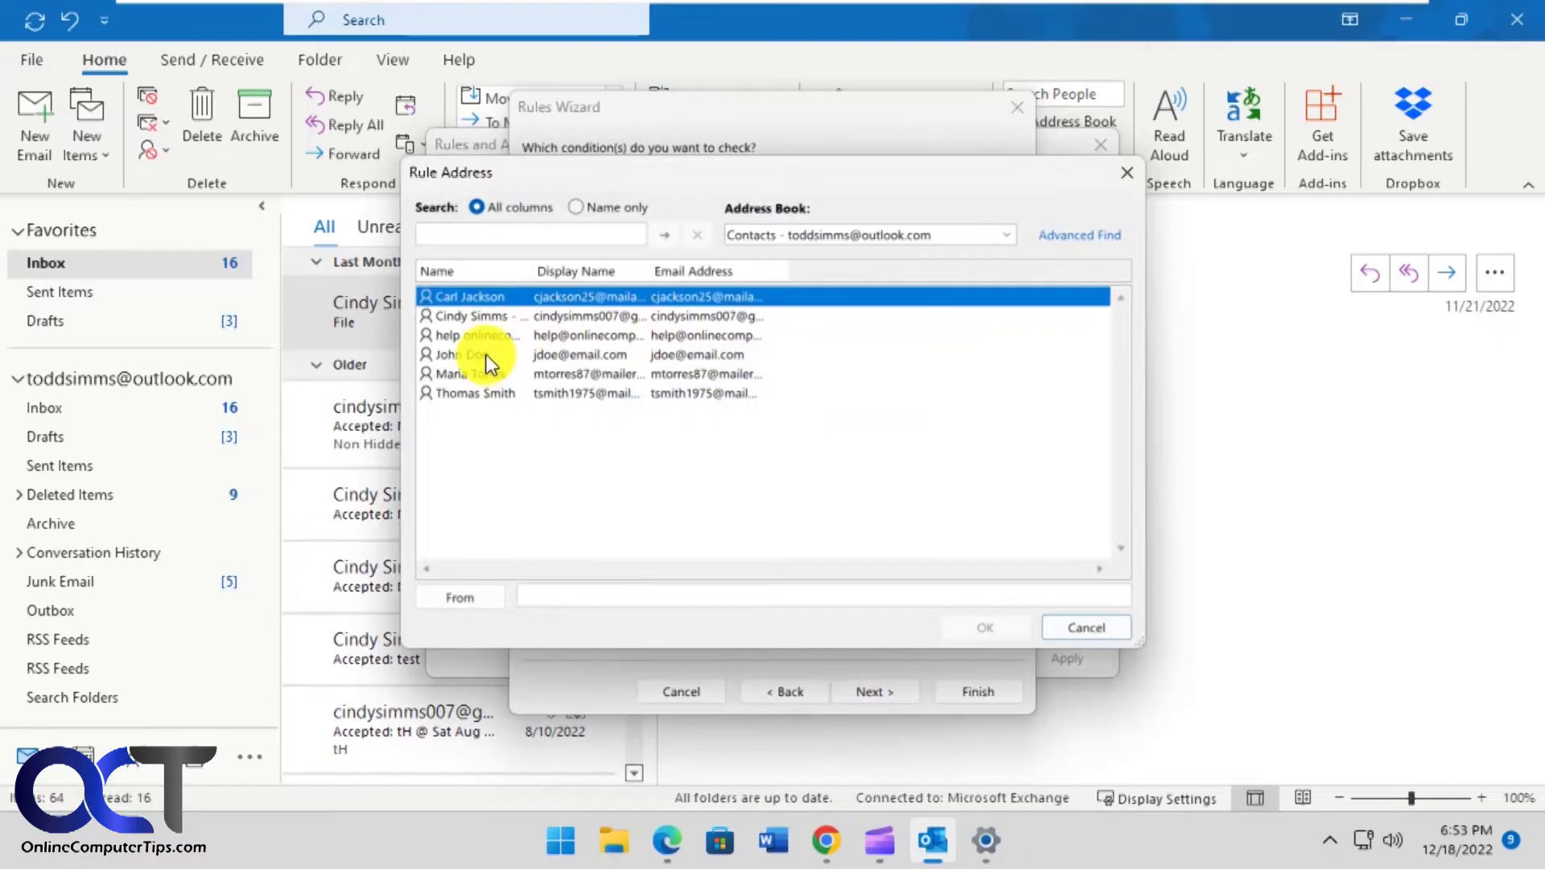
{"action": "double_click", "coordinate": [486, 354]}
{"action": "left_click", "coordinate": [983, 628]}
{"action": "left_click", "coordinate": [885, 689]}
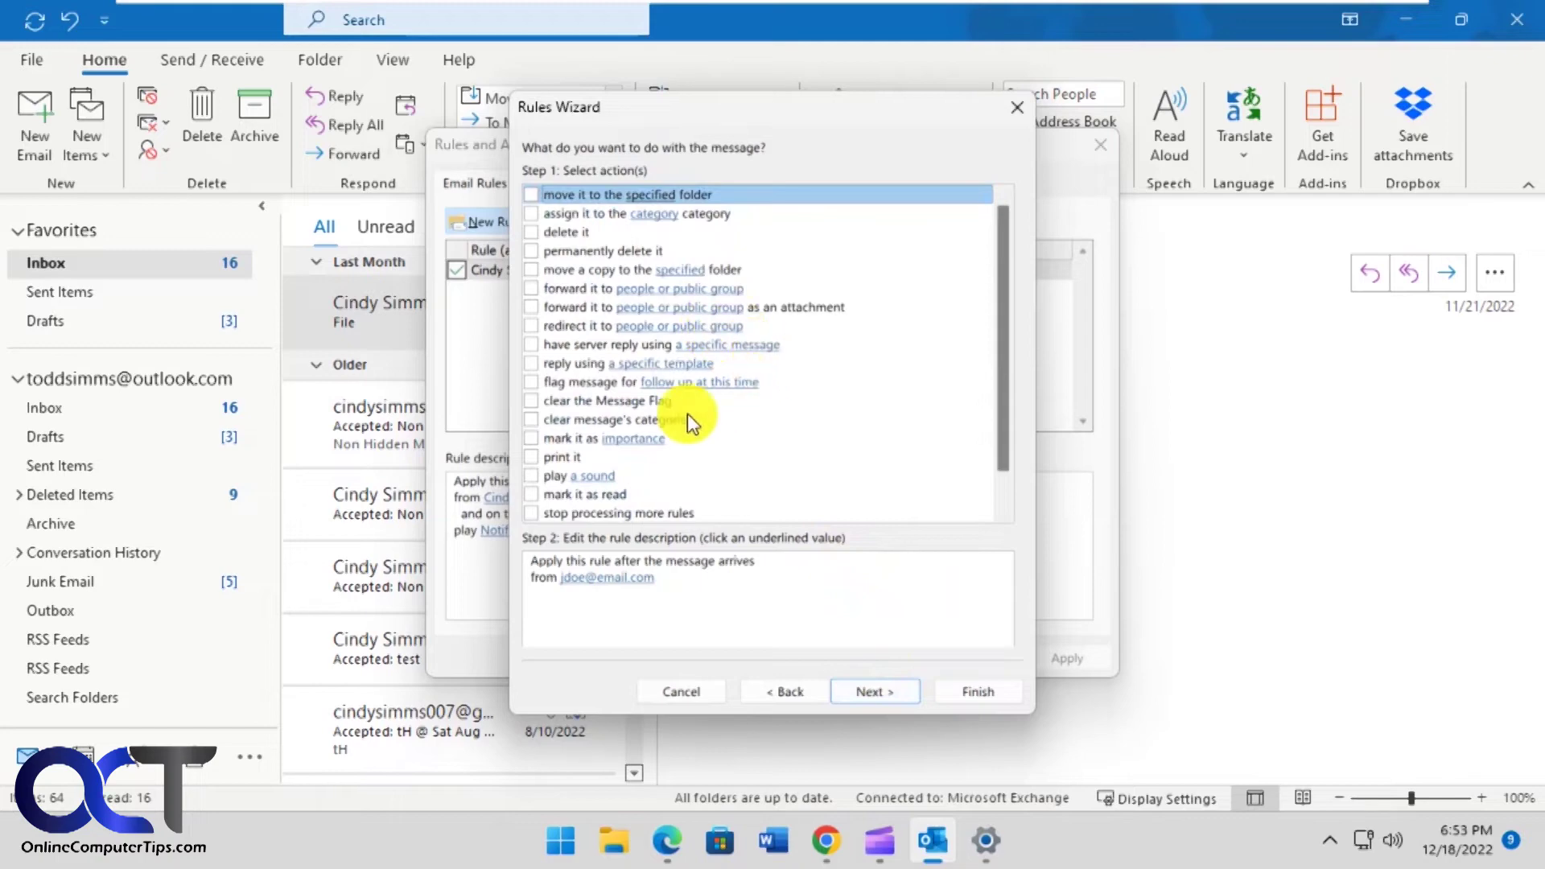
- Set the action to play Notification Bell.wav, then cancel the wizard and close Rules and Alerts
{"action": "left_click", "coordinate": [533, 475]}
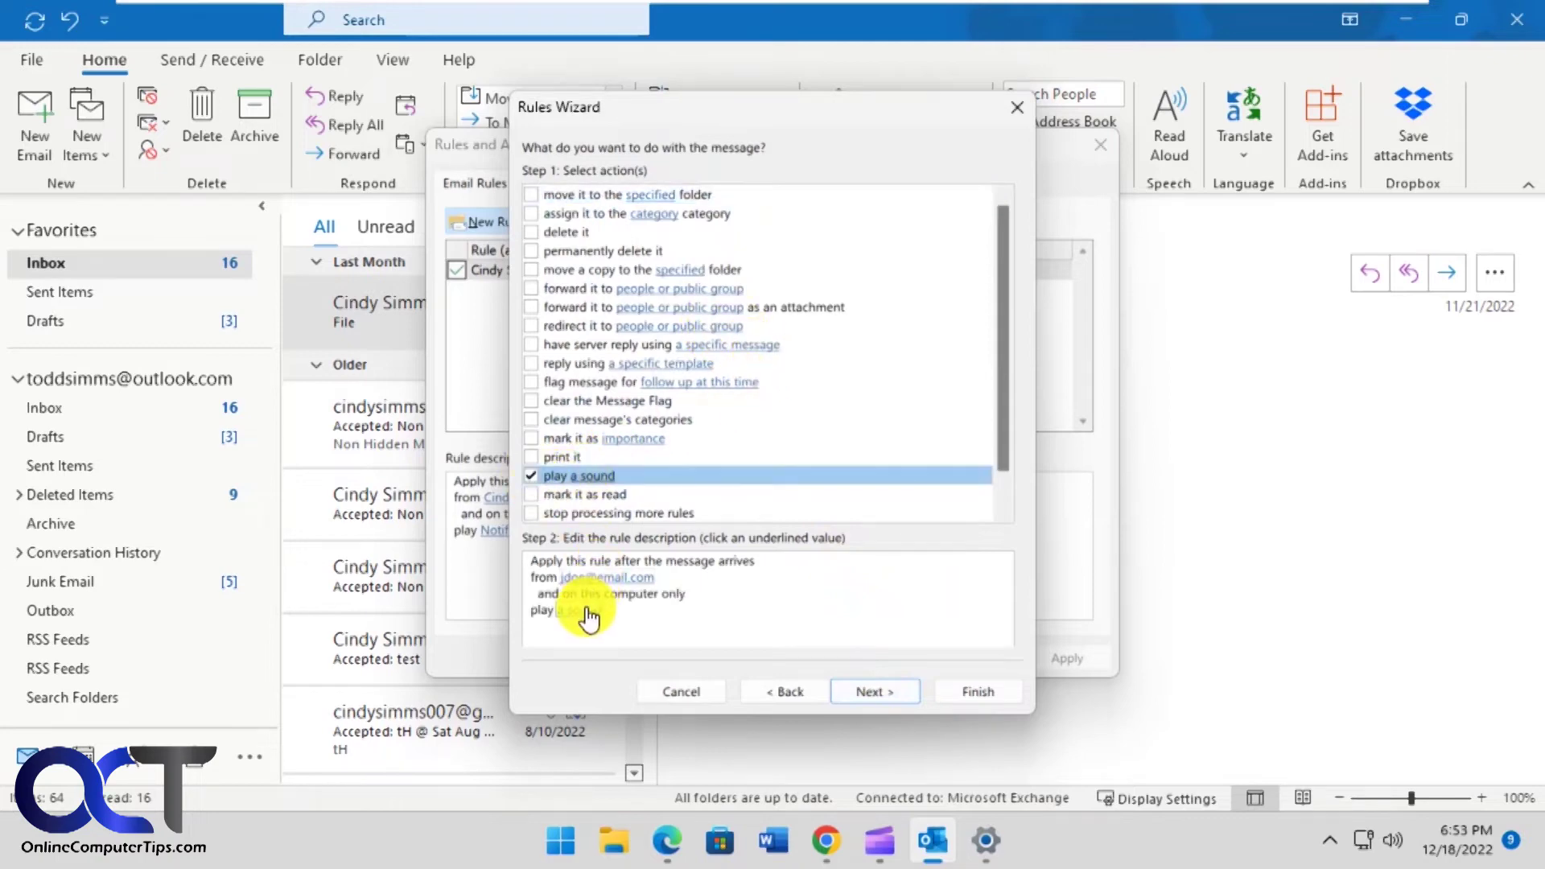
{"action": "left_click", "coordinate": [586, 608]}
{"action": "double_click", "coordinate": [790, 305]}
{"action": "left_click", "coordinate": [885, 692]}
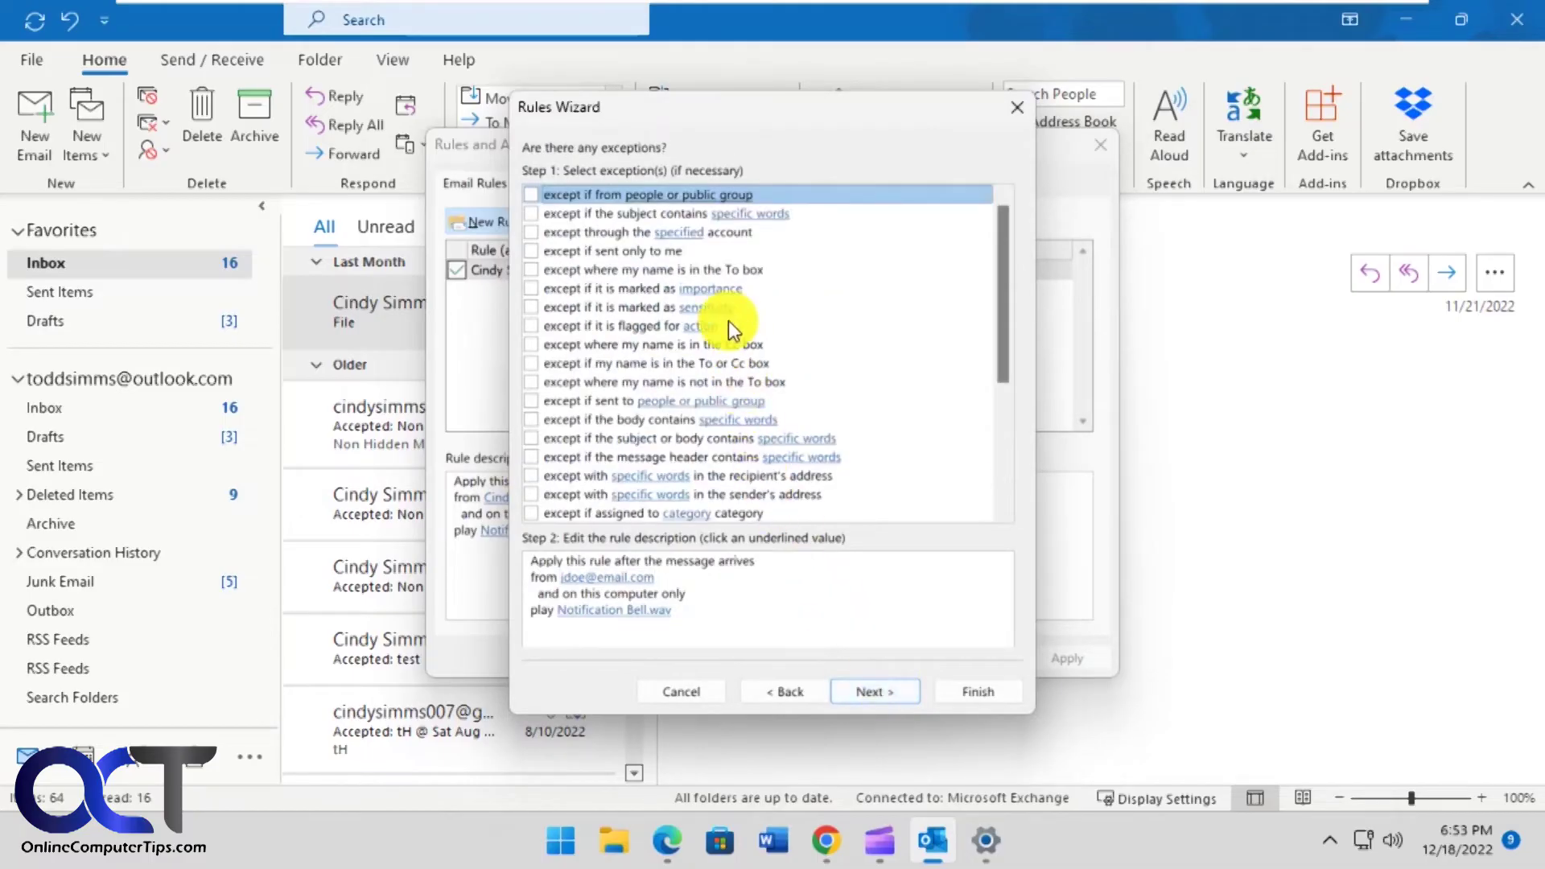
{"action": "scroll", "coordinate": [774, 325], "scroll_direction": "down", "scroll_amount": 1}
{"action": "scroll", "coordinate": [774, 330], "scroll_direction": "down", "scroll_amount": 3}
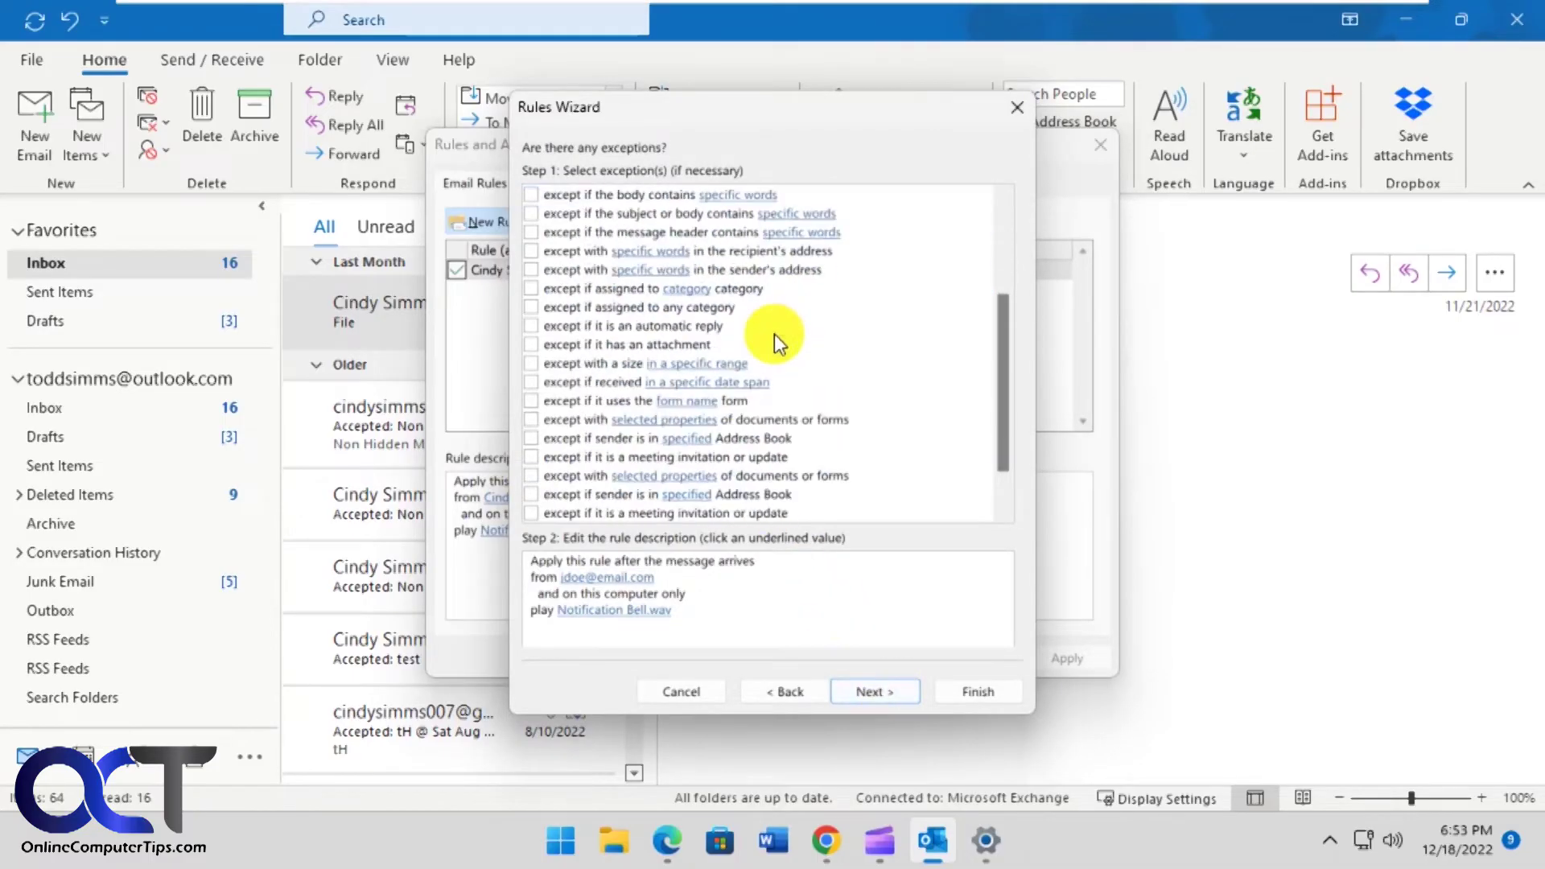
{"action": "left_click", "coordinate": [890, 693]}
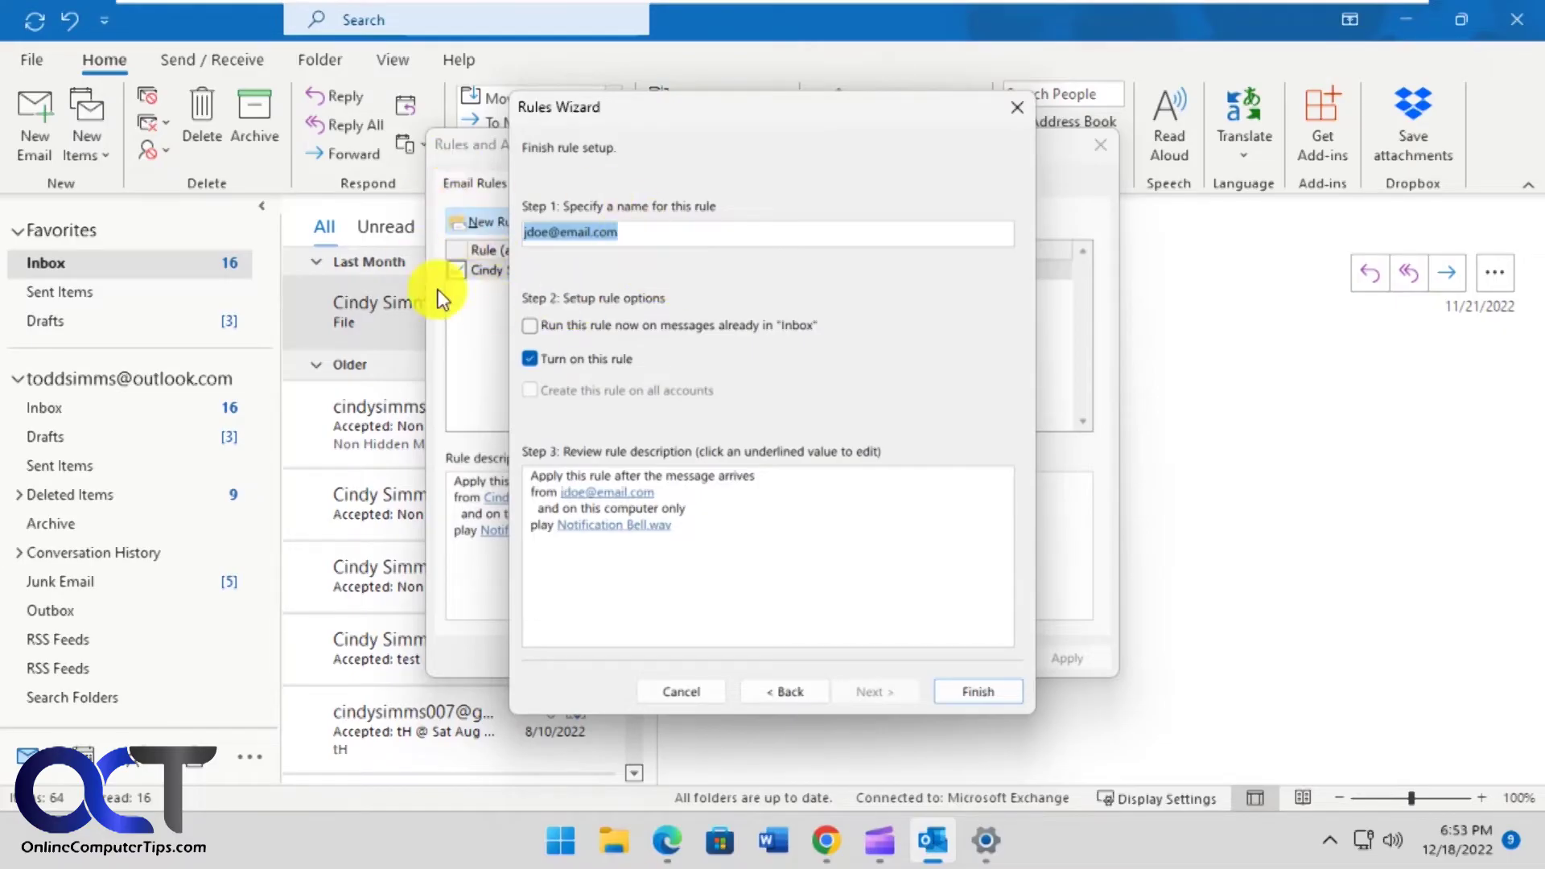
{"action": "left_click", "coordinate": [683, 690]}
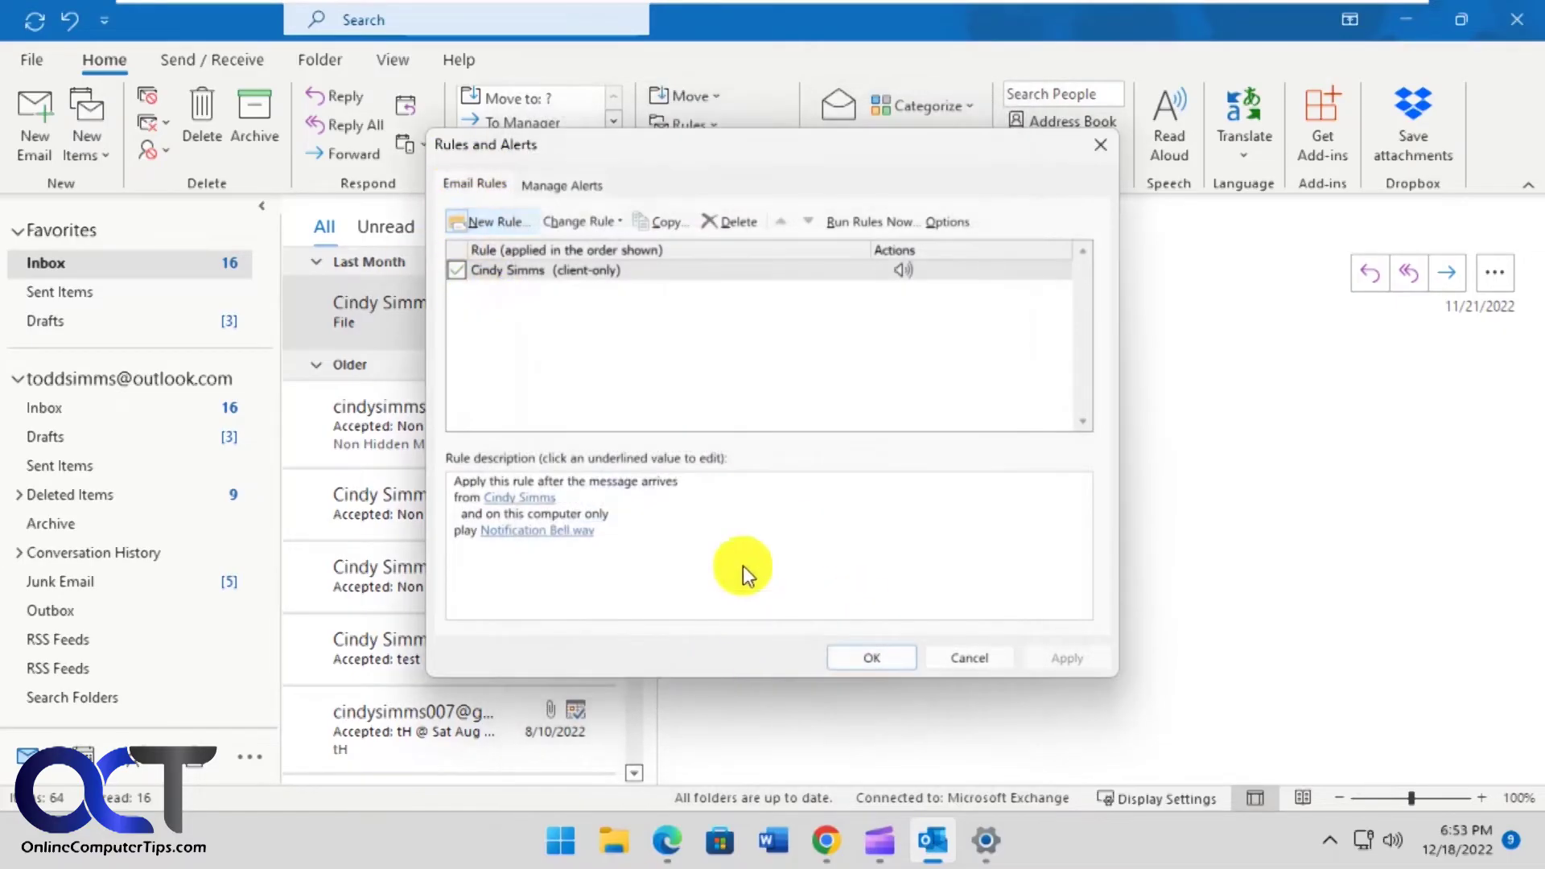
{"action": "left_click", "coordinate": [970, 657]}
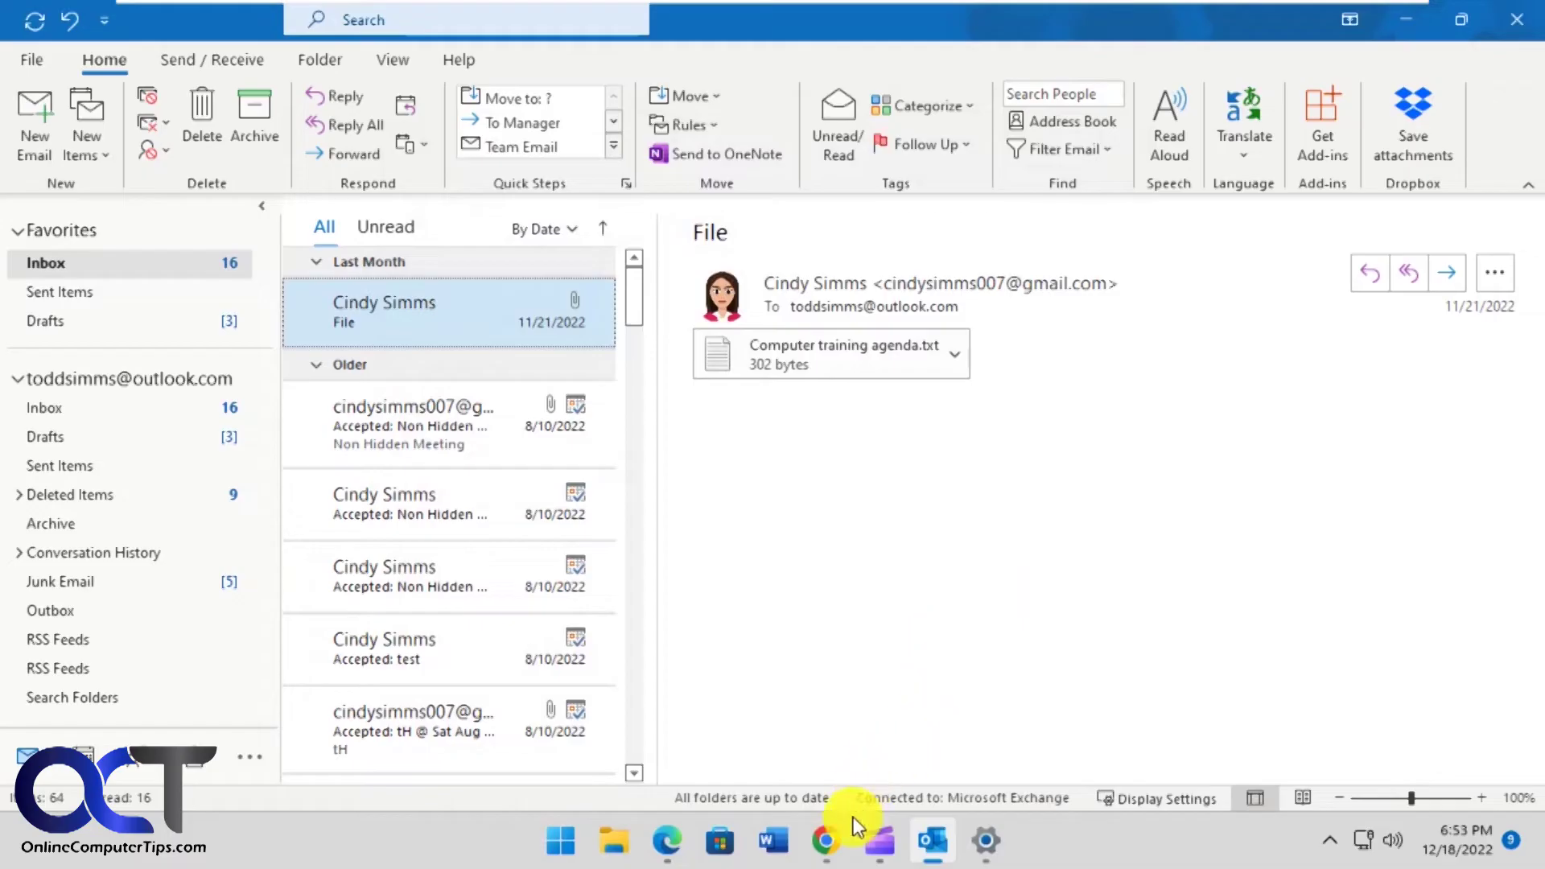
- Send an email with subject 'test 2' from Gmail to the Outlook account, then return to Outlook
{"action": "left_click", "coordinate": [826, 845]}
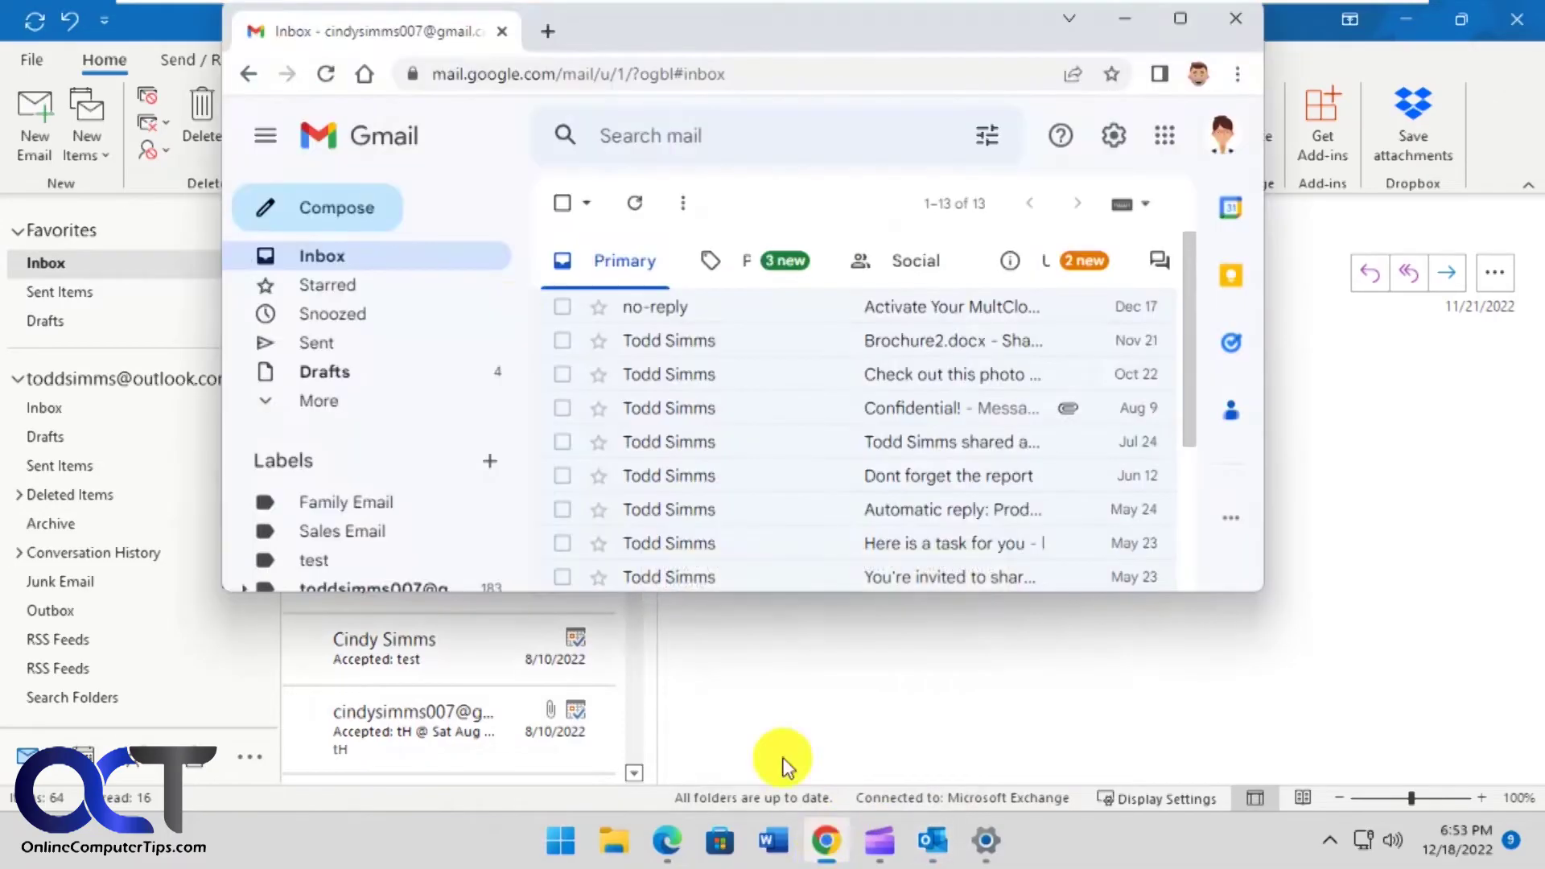
{"action": "left_click", "coordinate": [351, 230]}
{"action": "type", "text": "t"}
{"action": "left_click", "coordinate": [794, 355]}
{"action": "left_click", "coordinate": [760, 366]}
{"action": "type", "text": "test 2"}
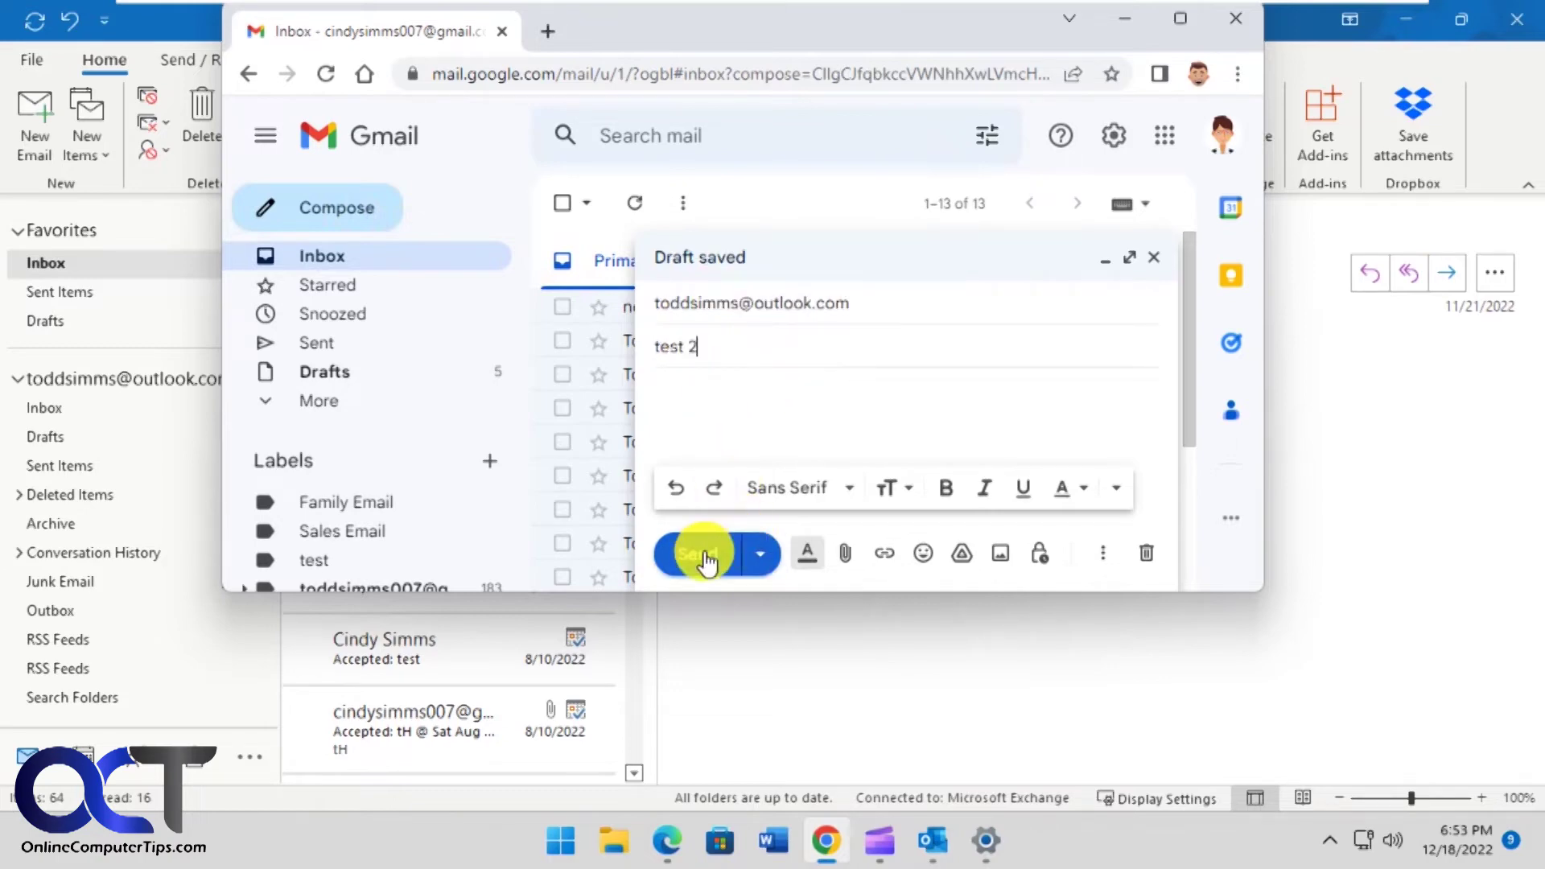
{"action": "left_click", "coordinate": [697, 553]}
{"action": "left_click", "coordinate": [902, 640]}
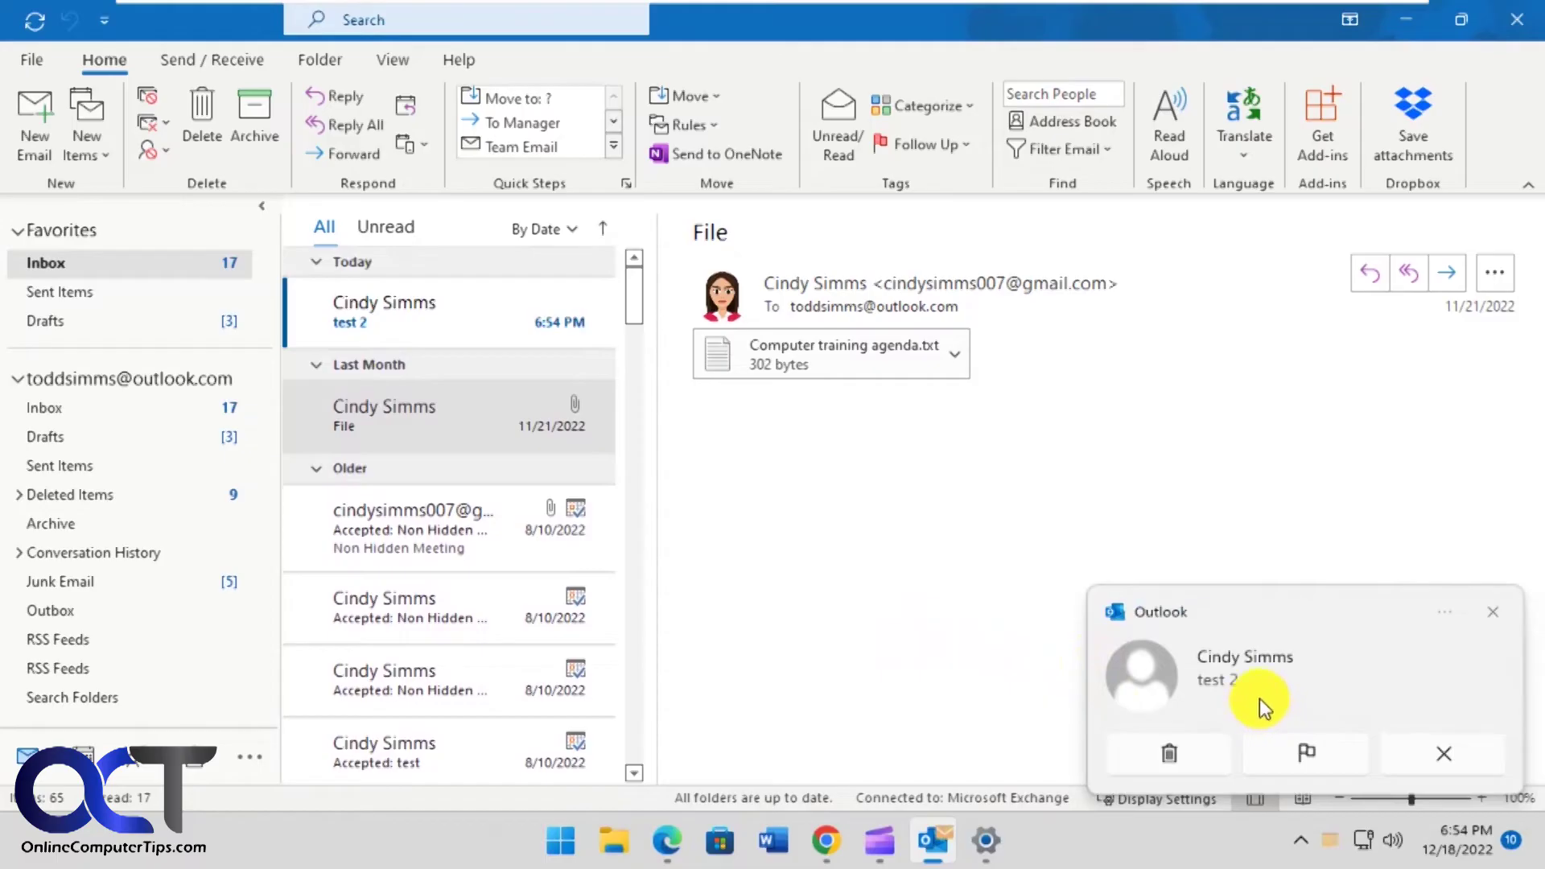
- Open Outlook's Windows notification settings from the new-mail notification's menu
{"action": "left_click", "coordinate": [1445, 614]}
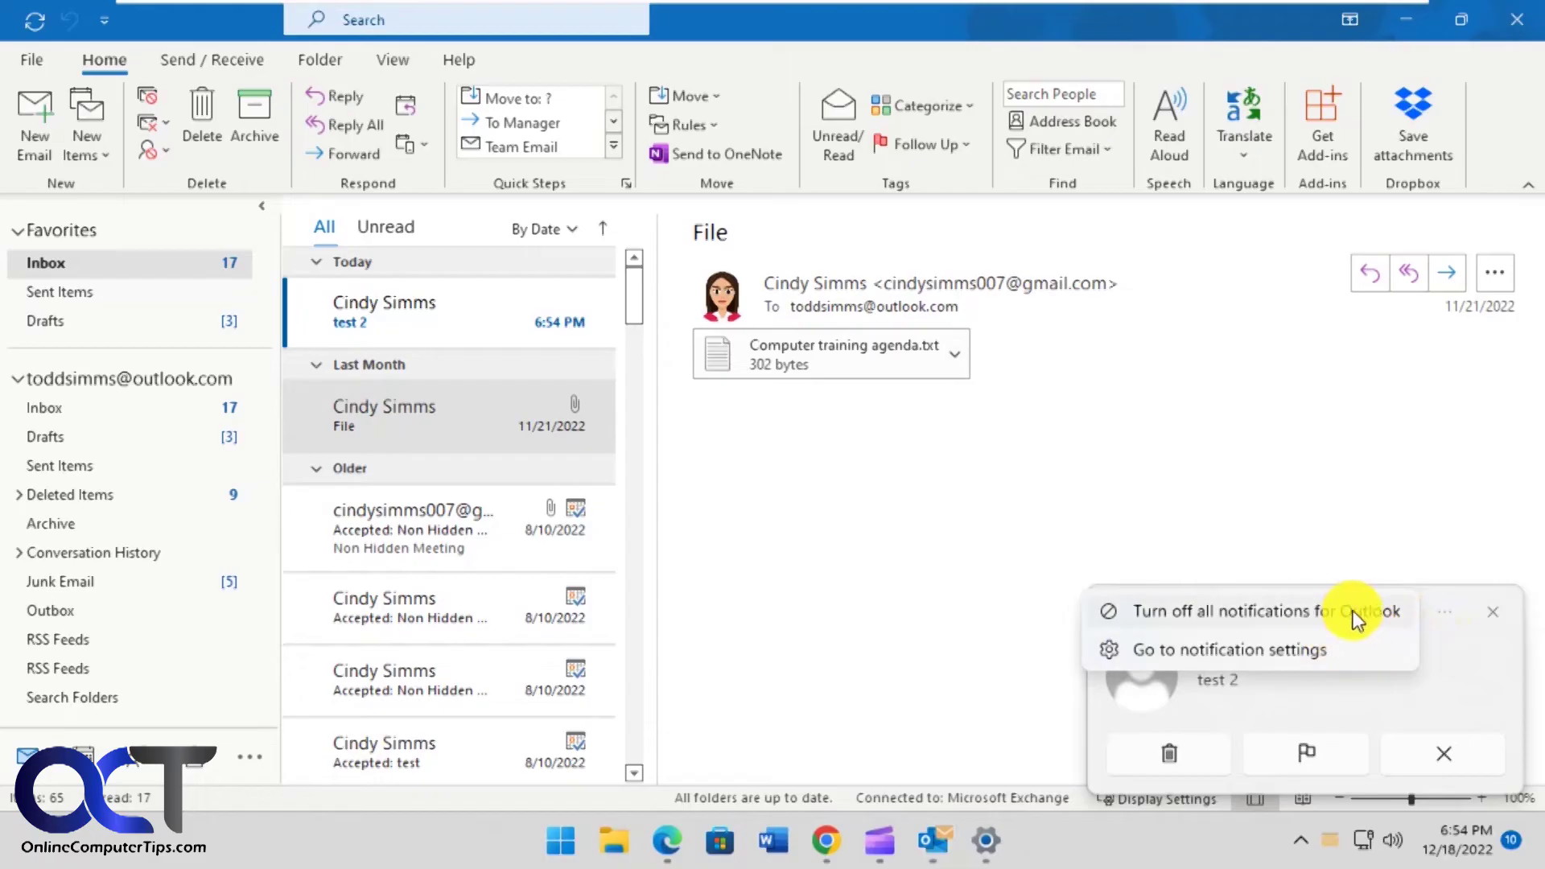
{"action": "left_click", "coordinate": [1305, 650]}
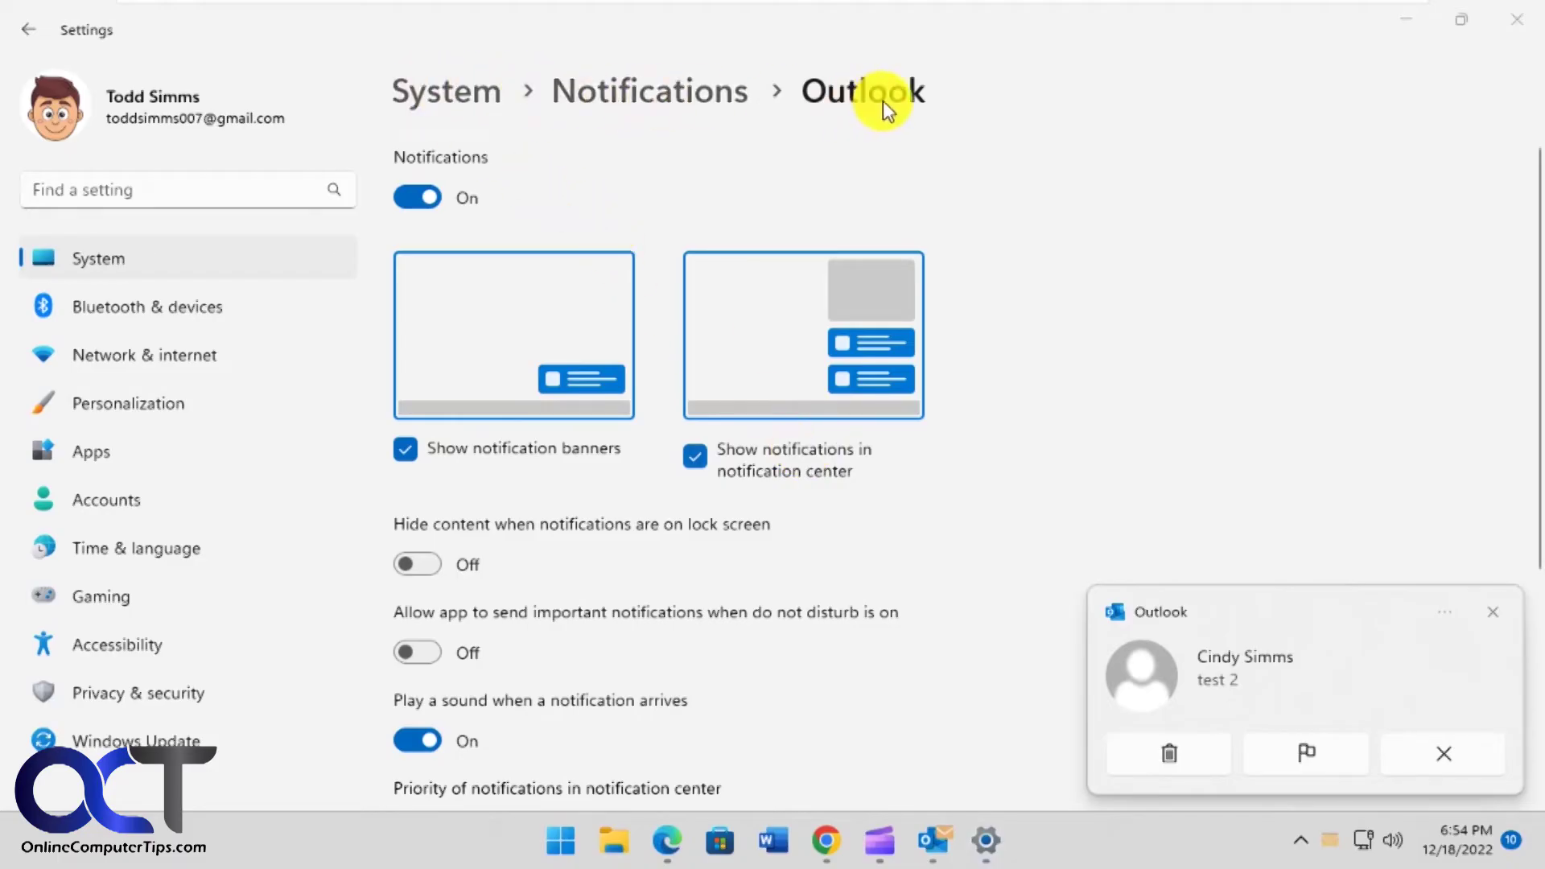
- Switch off 'Play a sound when a notification arrives' for Outlook, dismiss the toast, minimize Settings
{"action": "left_click", "coordinate": [1156, 442]}
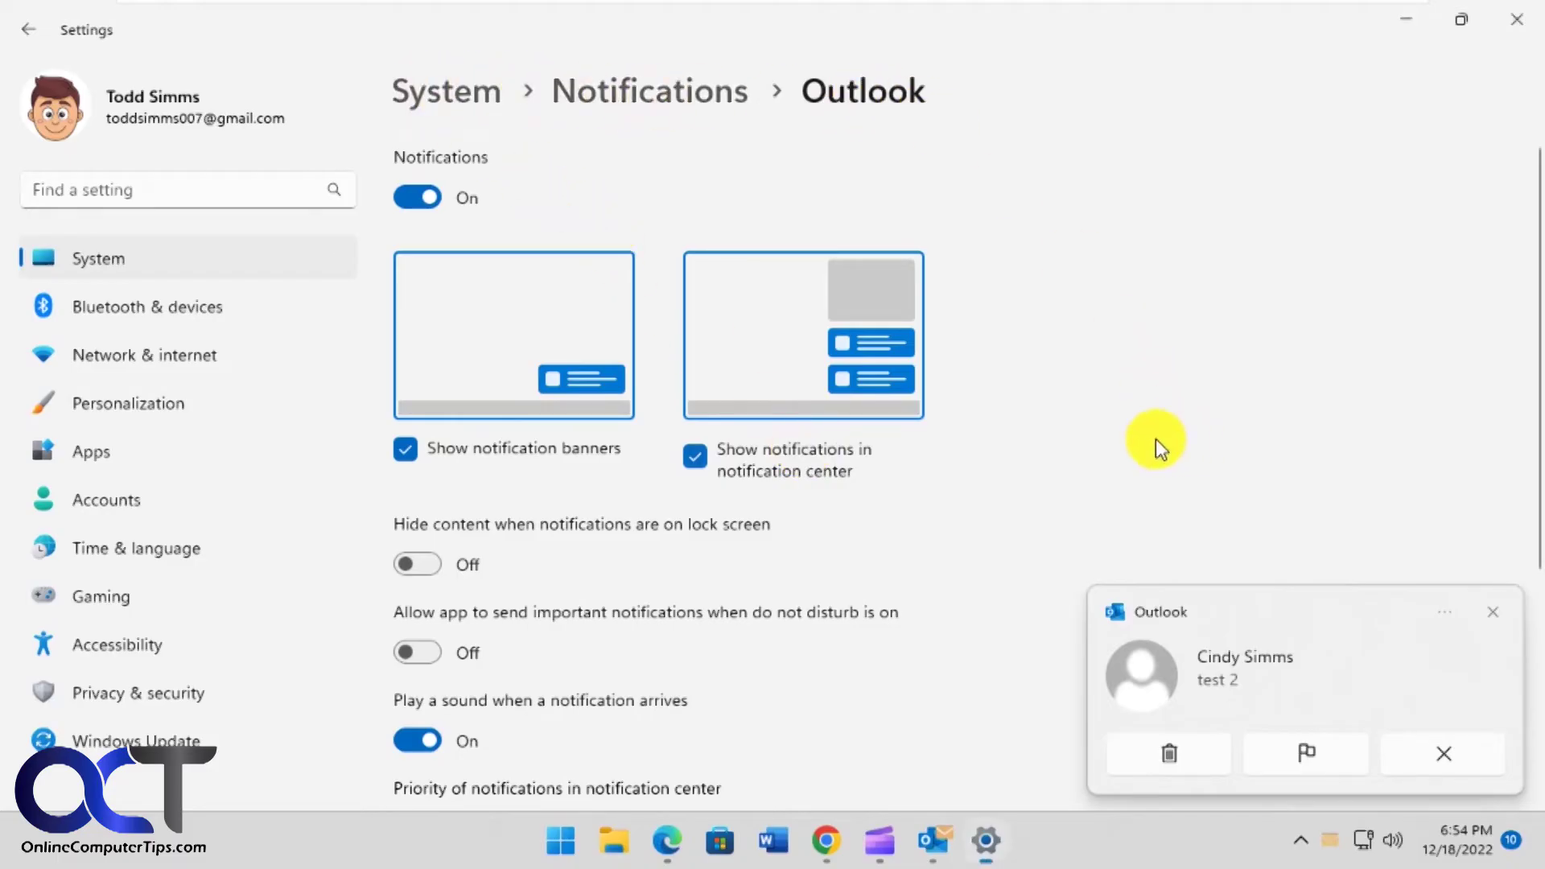
{"action": "left_click", "coordinate": [1492, 613]}
{"action": "scroll", "coordinate": [423, 663], "scroll_direction": "down", "scroll_amount": 2}
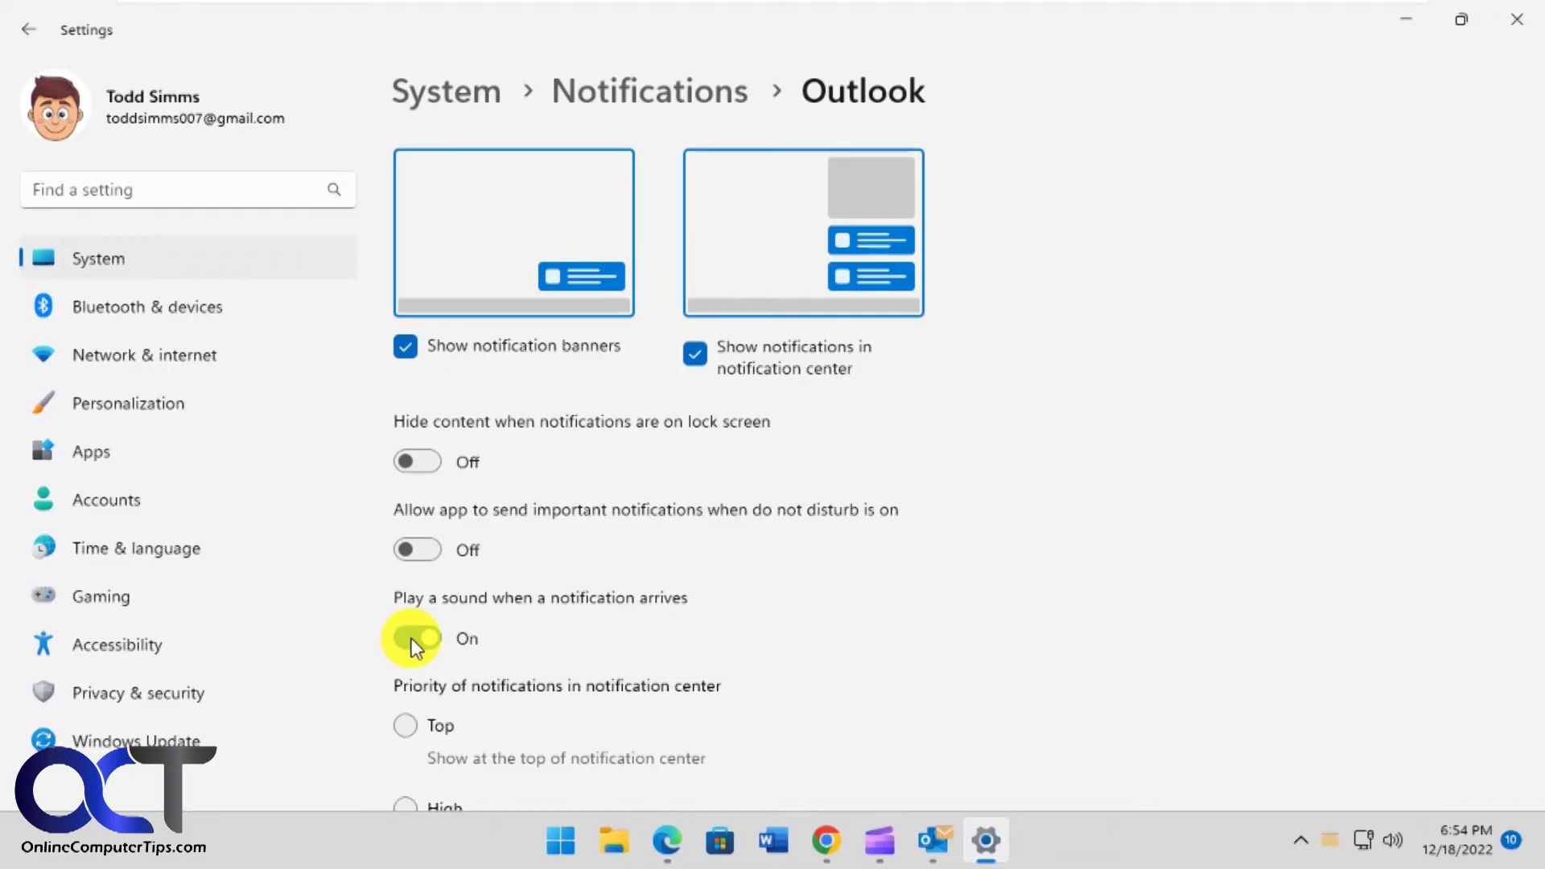
{"action": "left_click", "coordinate": [408, 639]}
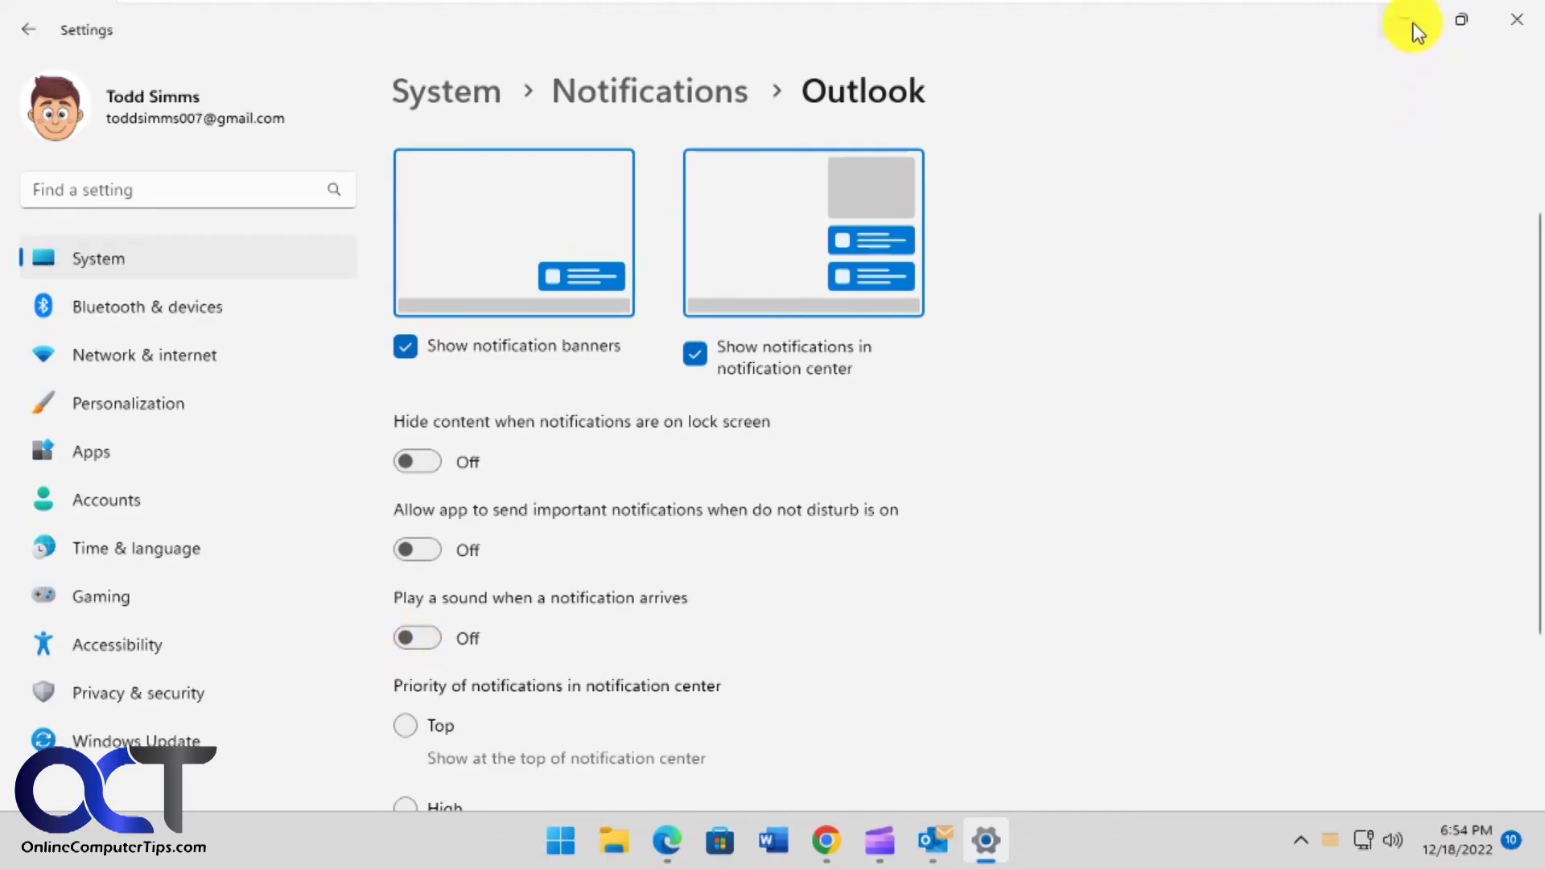
{"action": "left_click", "coordinate": [1406, 20]}
- Send an email with subject 'test 3' from Gmail to the Outlook account
{"action": "left_click", "coordinate": [822, 845]}
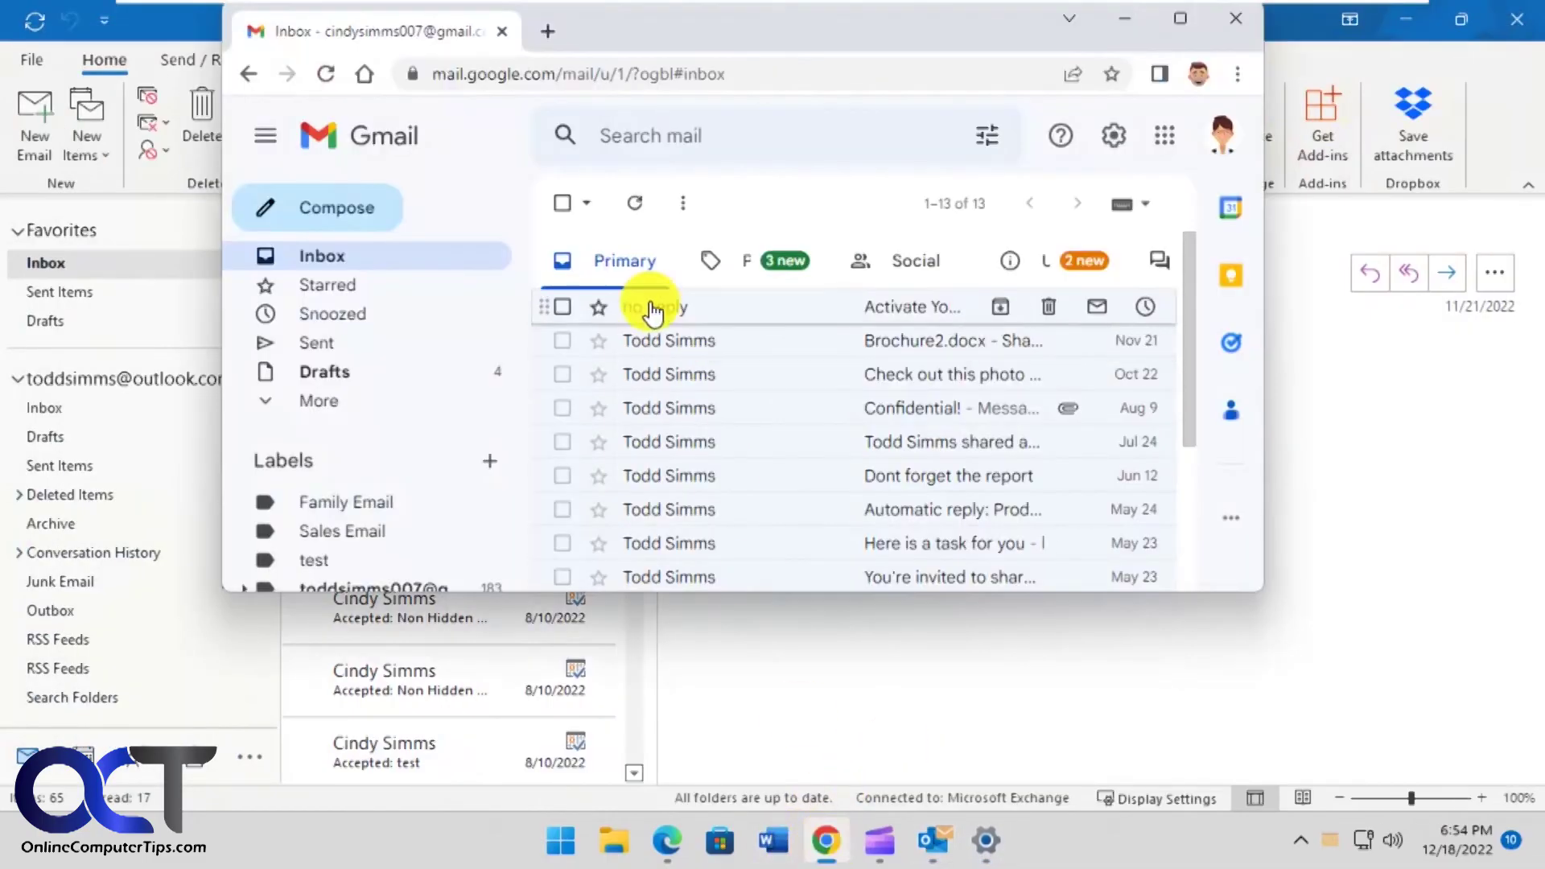
{"action": "left_click", "coordinate": [351, 223]}
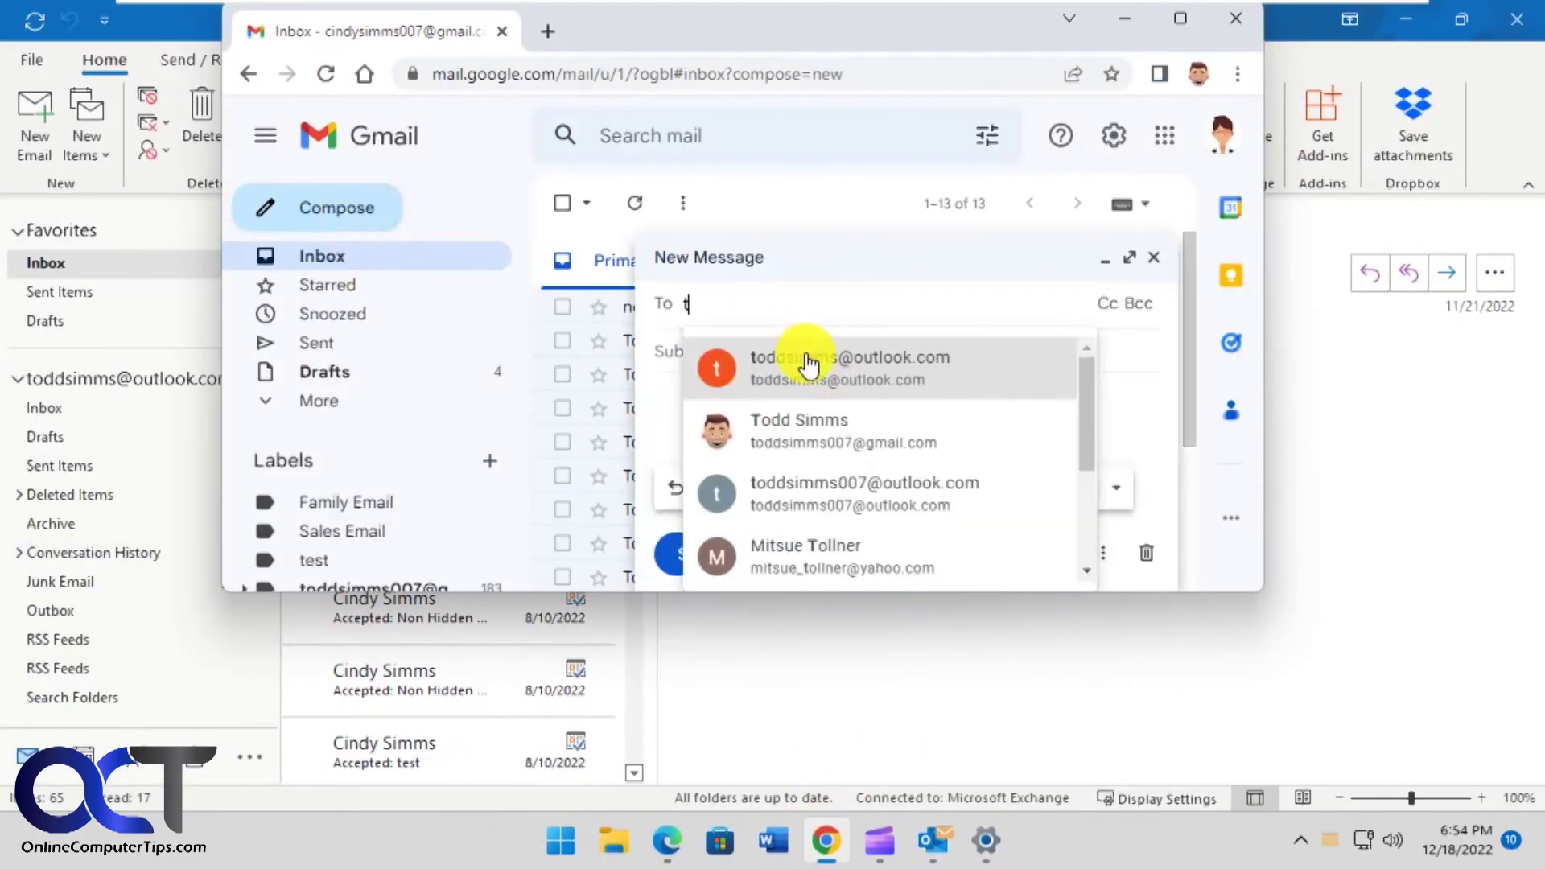
{"action": "left_click", "coordinate": [800, 355]}
{"action": "left_click", "coordinate": [765, 371]}
{"action": "type", "text": "test 3"}
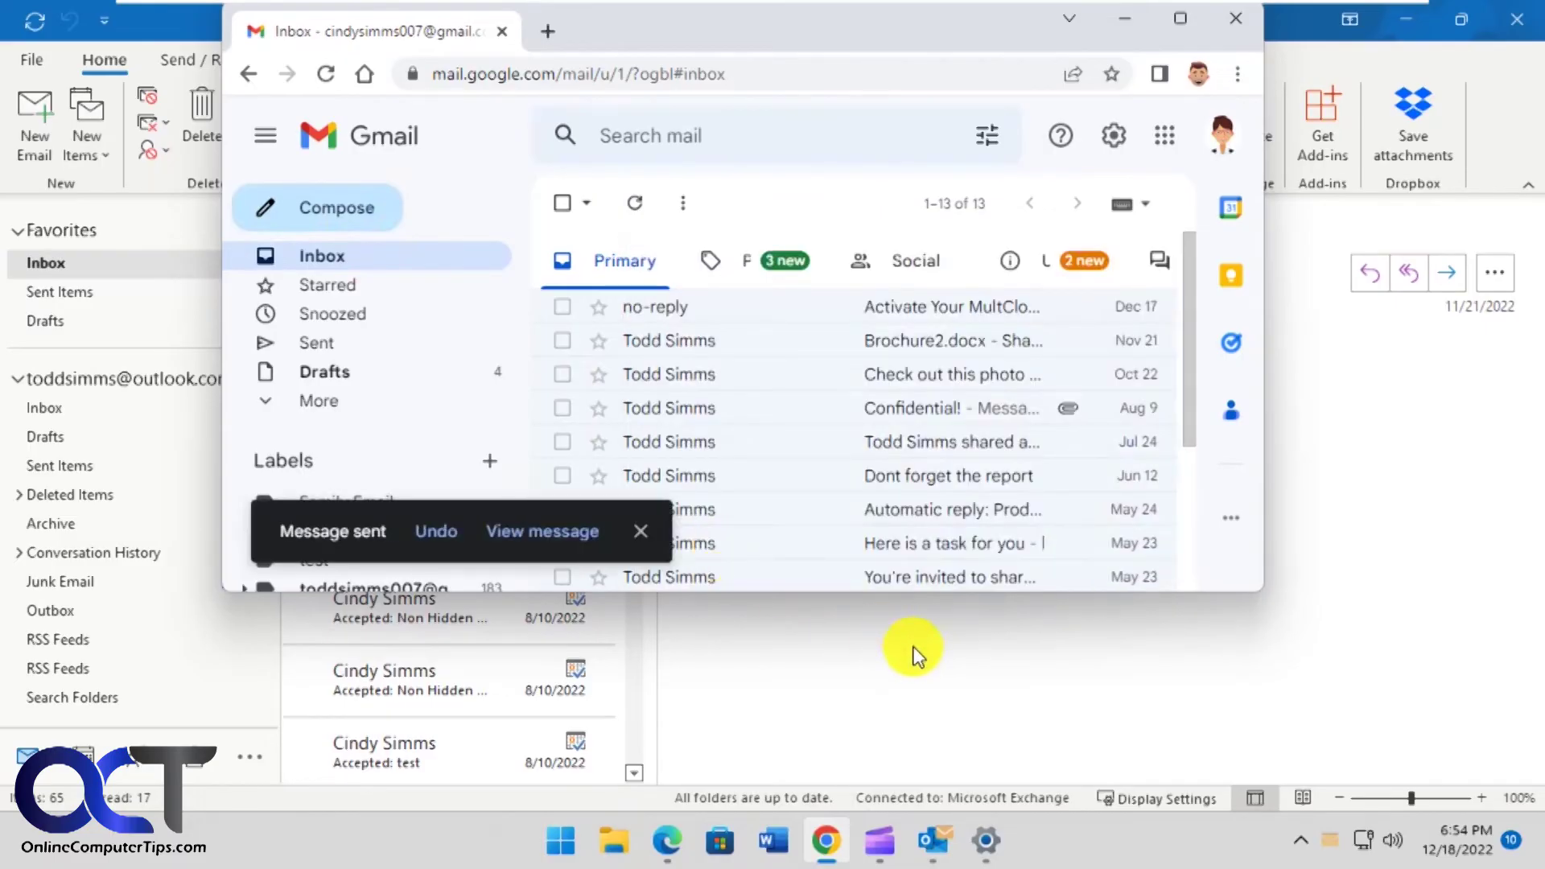
{"action": "left_click", "coordinate": [917, 653]}
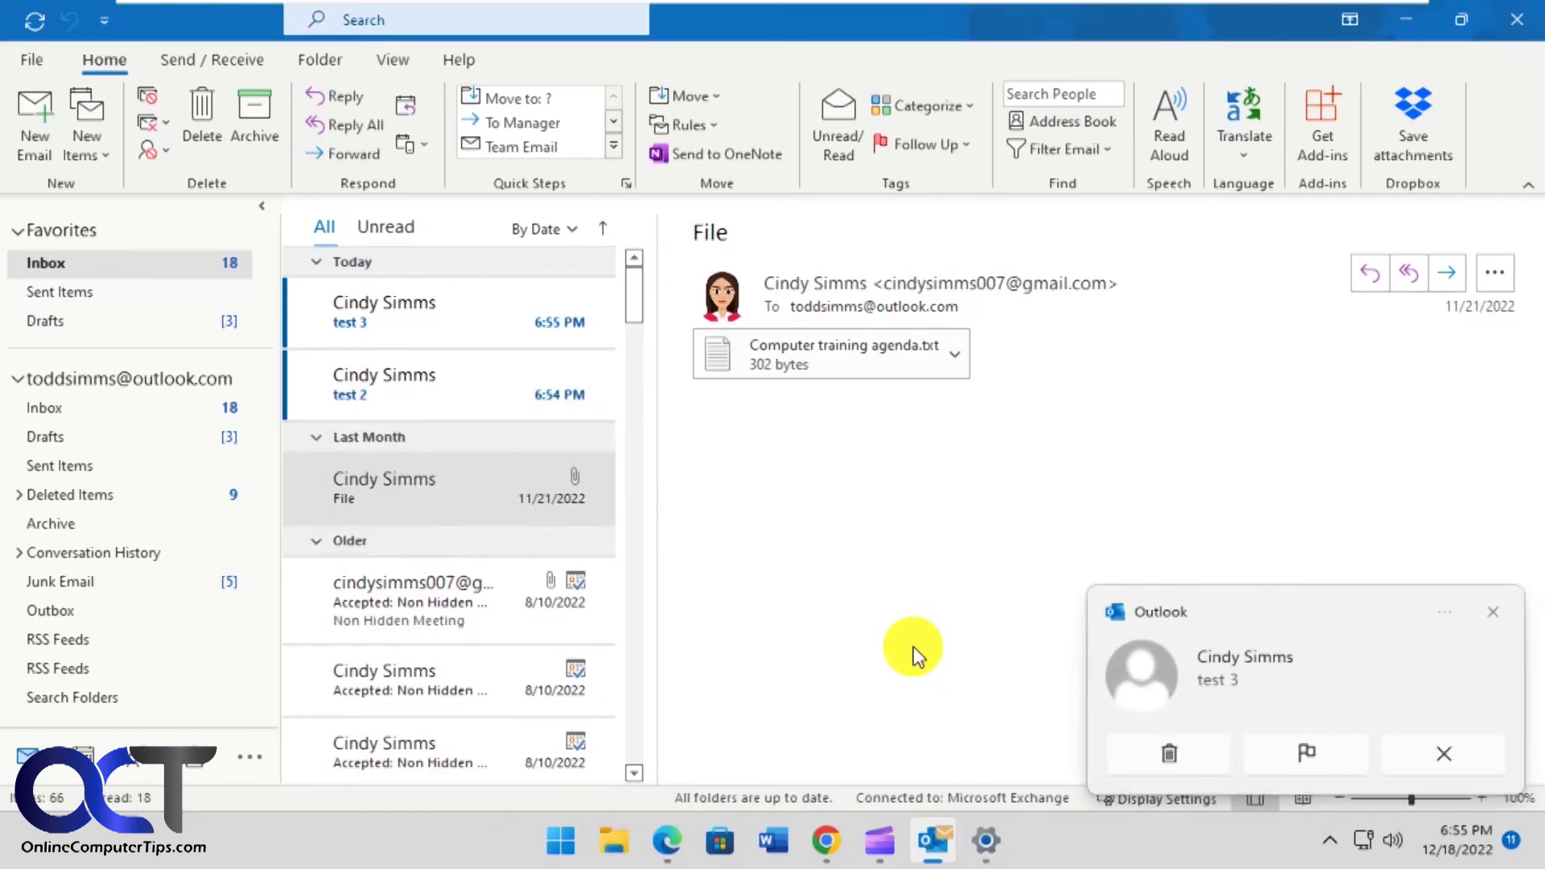
- Turn Outlook's notification sound back on in Settings, dismiss the toast, and minimize Settings
{"action": "left_click", "coordinate": [1451, 611]}
{"action": "left_click", "coordinate": [1276, 641]}
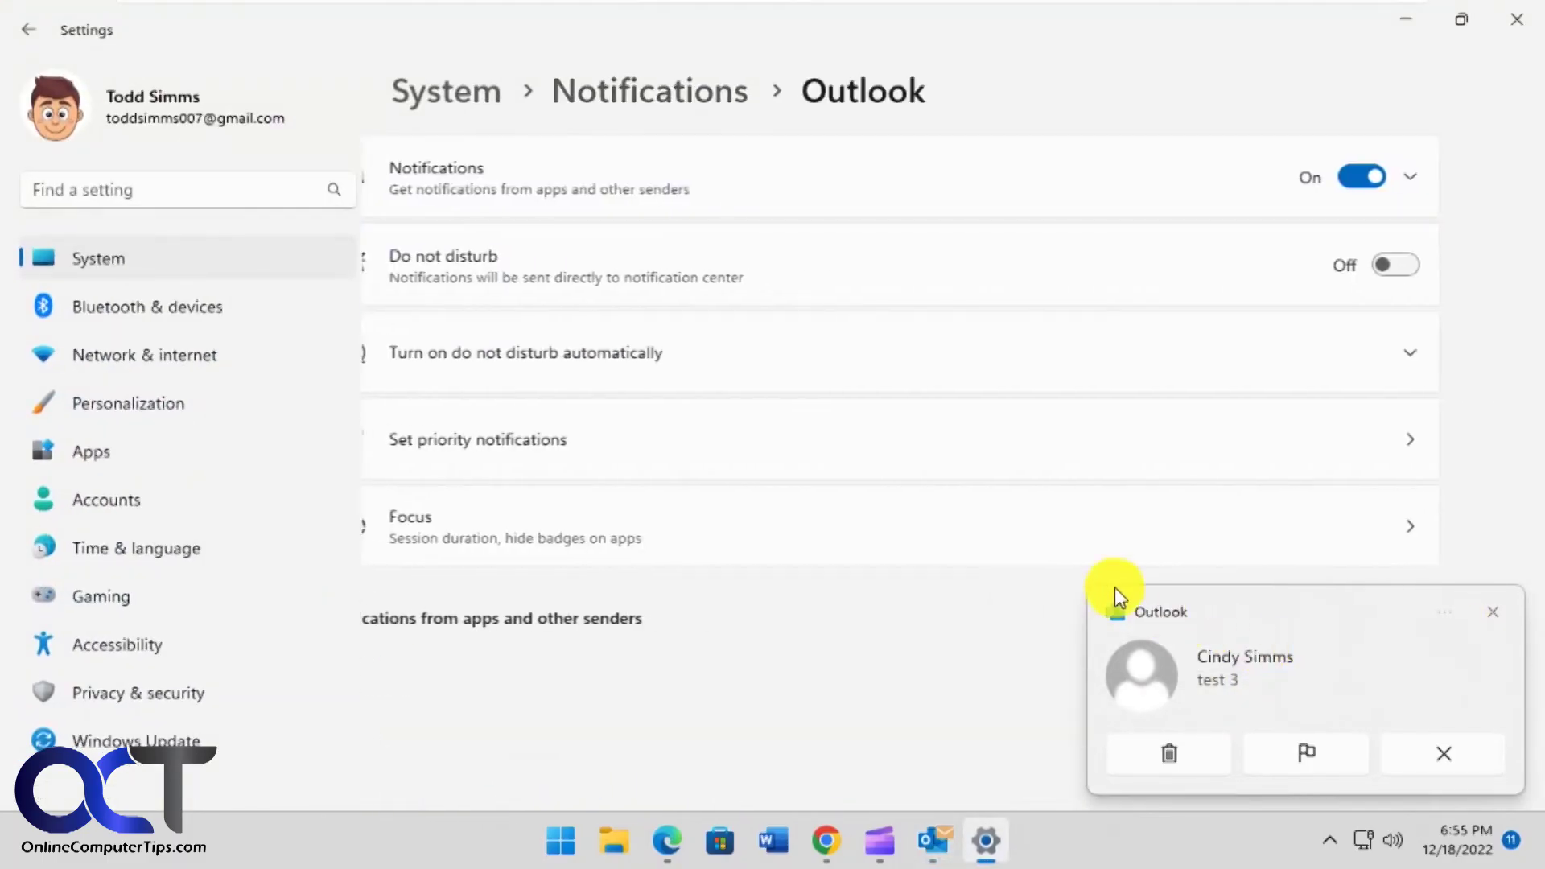
{"action": "scroll", "coordinate": [880, 522], "scroll_direction": "down", "scroll_amount": 1}
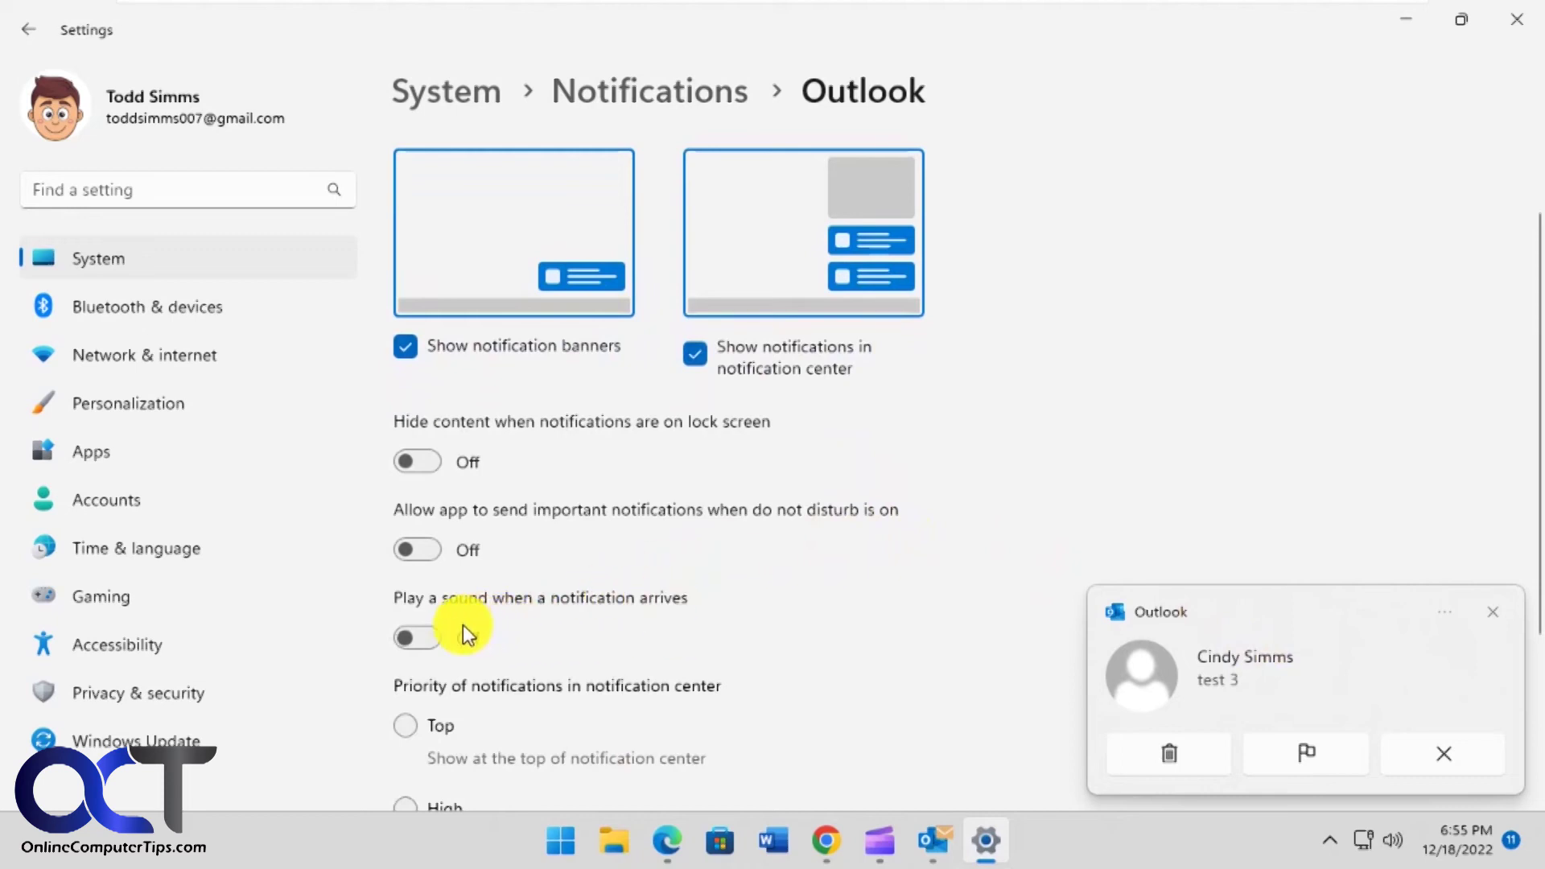
{"action": "left_click", "coordinate": [417, 637]}
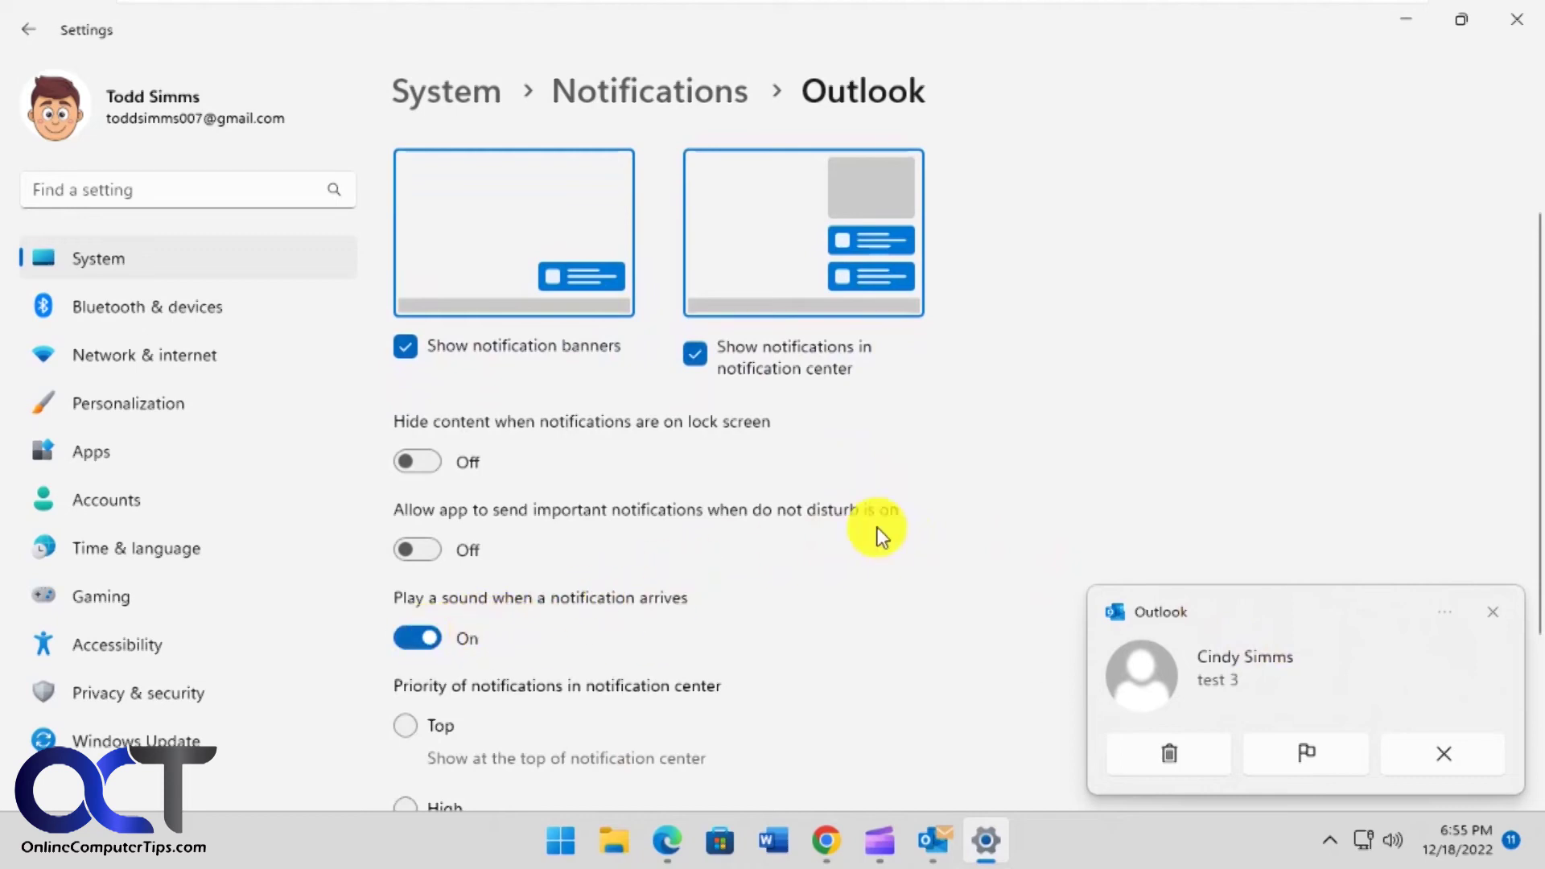
{"action": "left_click", "coordinate": [1498, 615]}
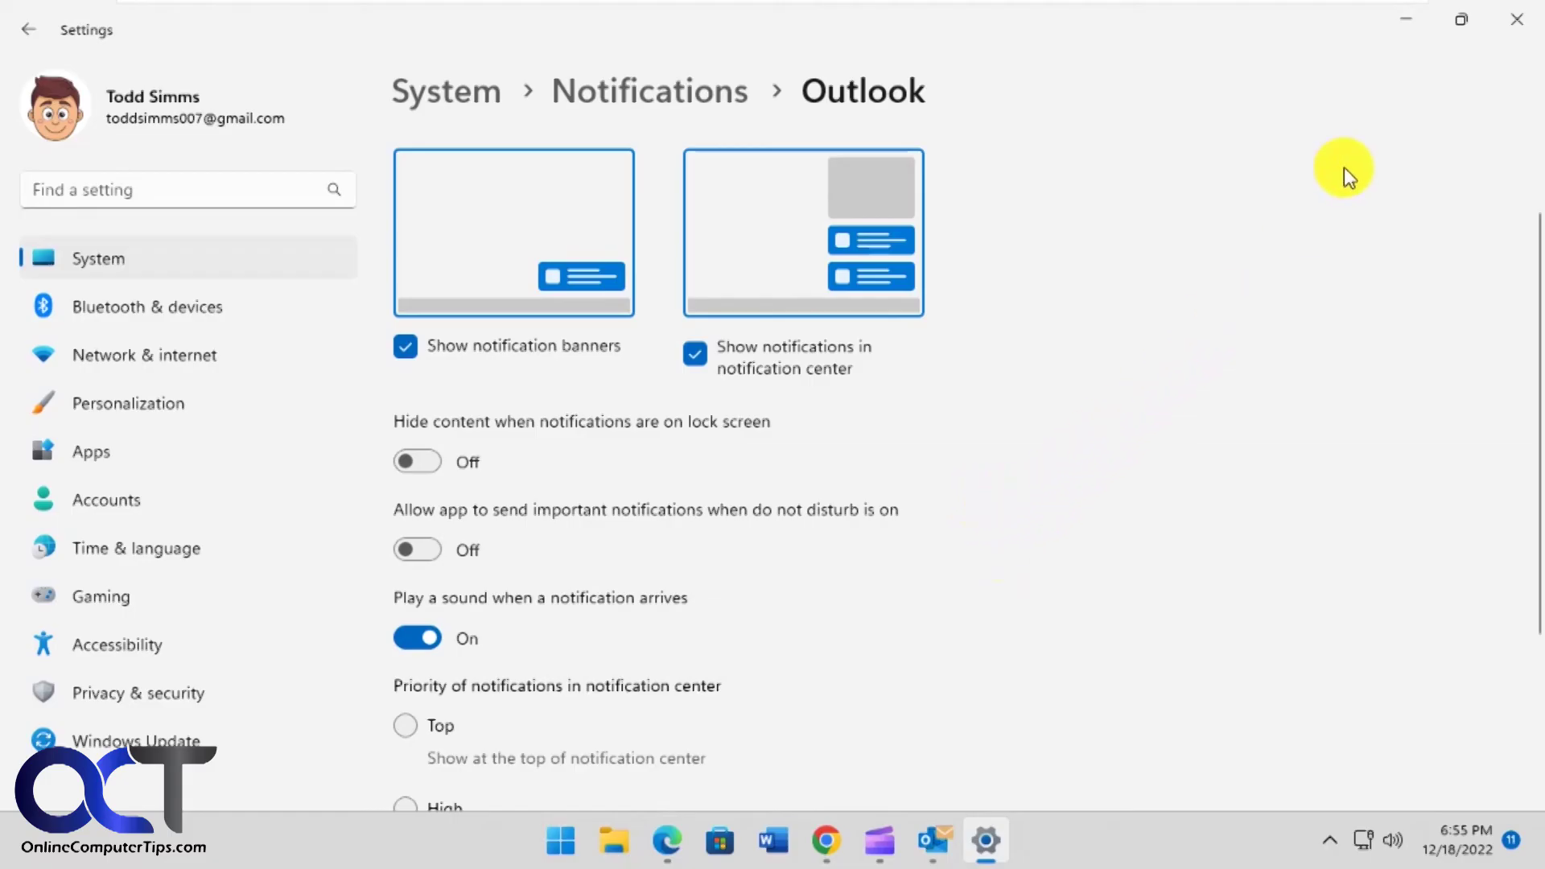
{"action": "left_click", "coordinate": [1406, 19]}
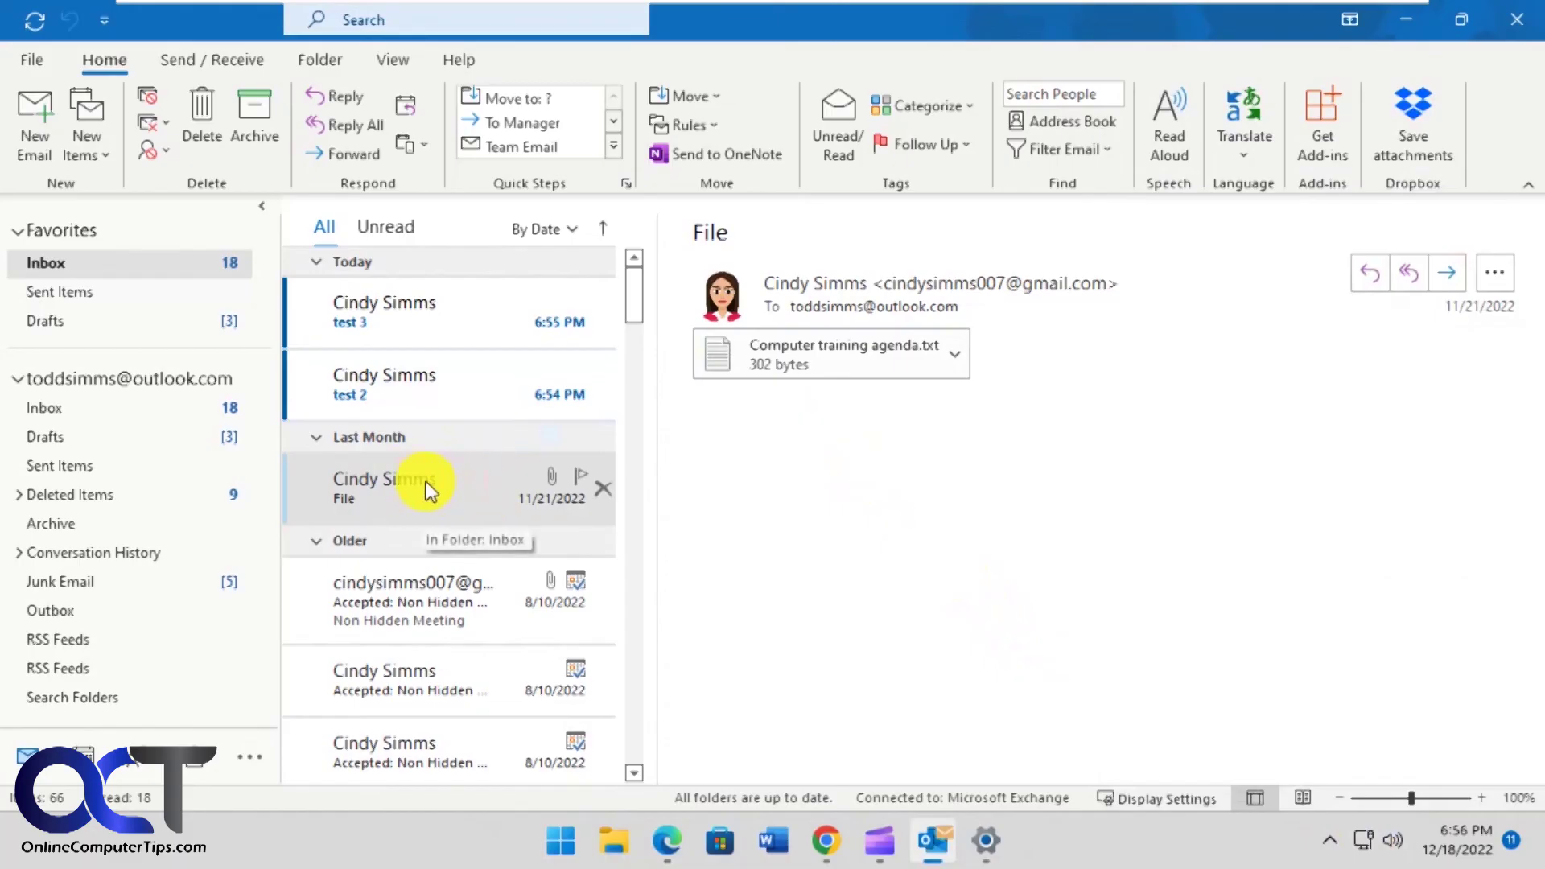
- Draft a Create Rule for this sender playing a sound, and open its Advanced Options wizard
{"action": "left_click", "coordinate": [721, 126]}
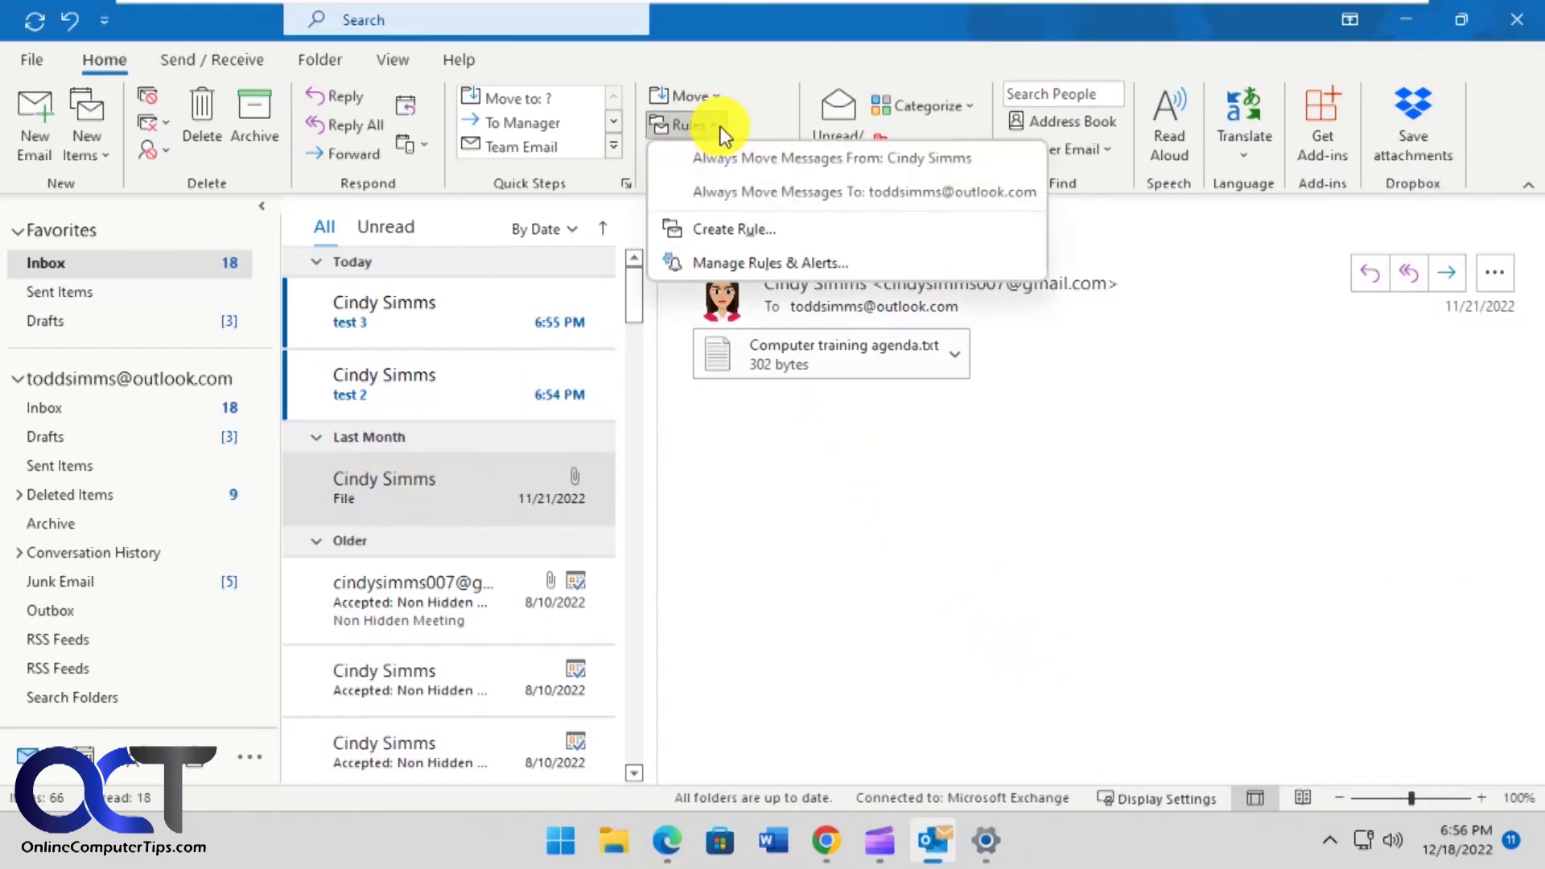
{"action": "left_click", "coordinate": [729, 228]}
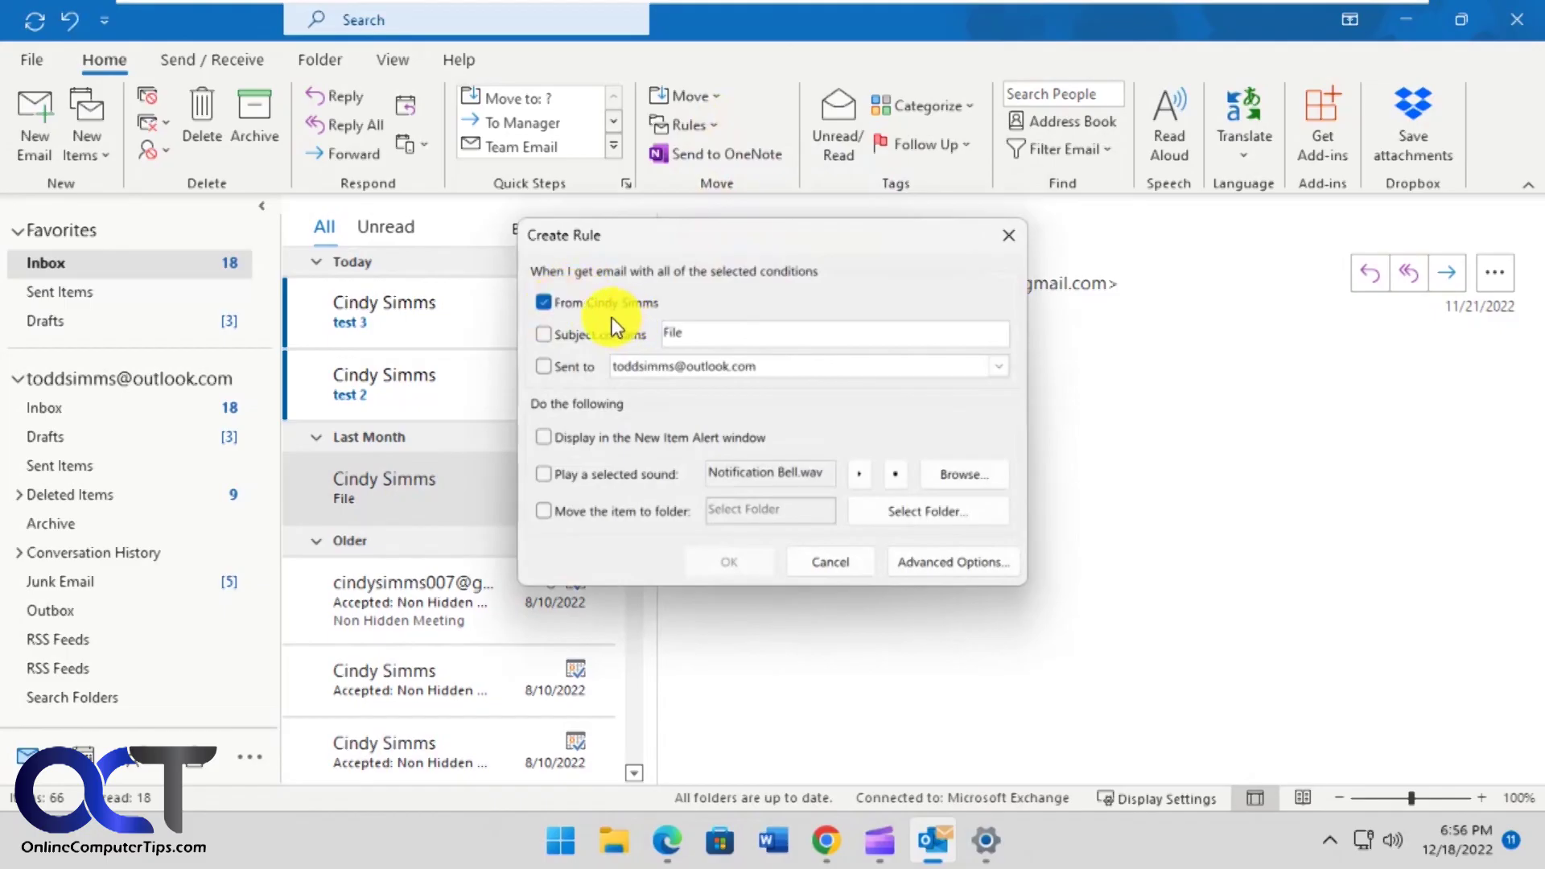
{"action": "left_click", "coordinate": [543, 473]}
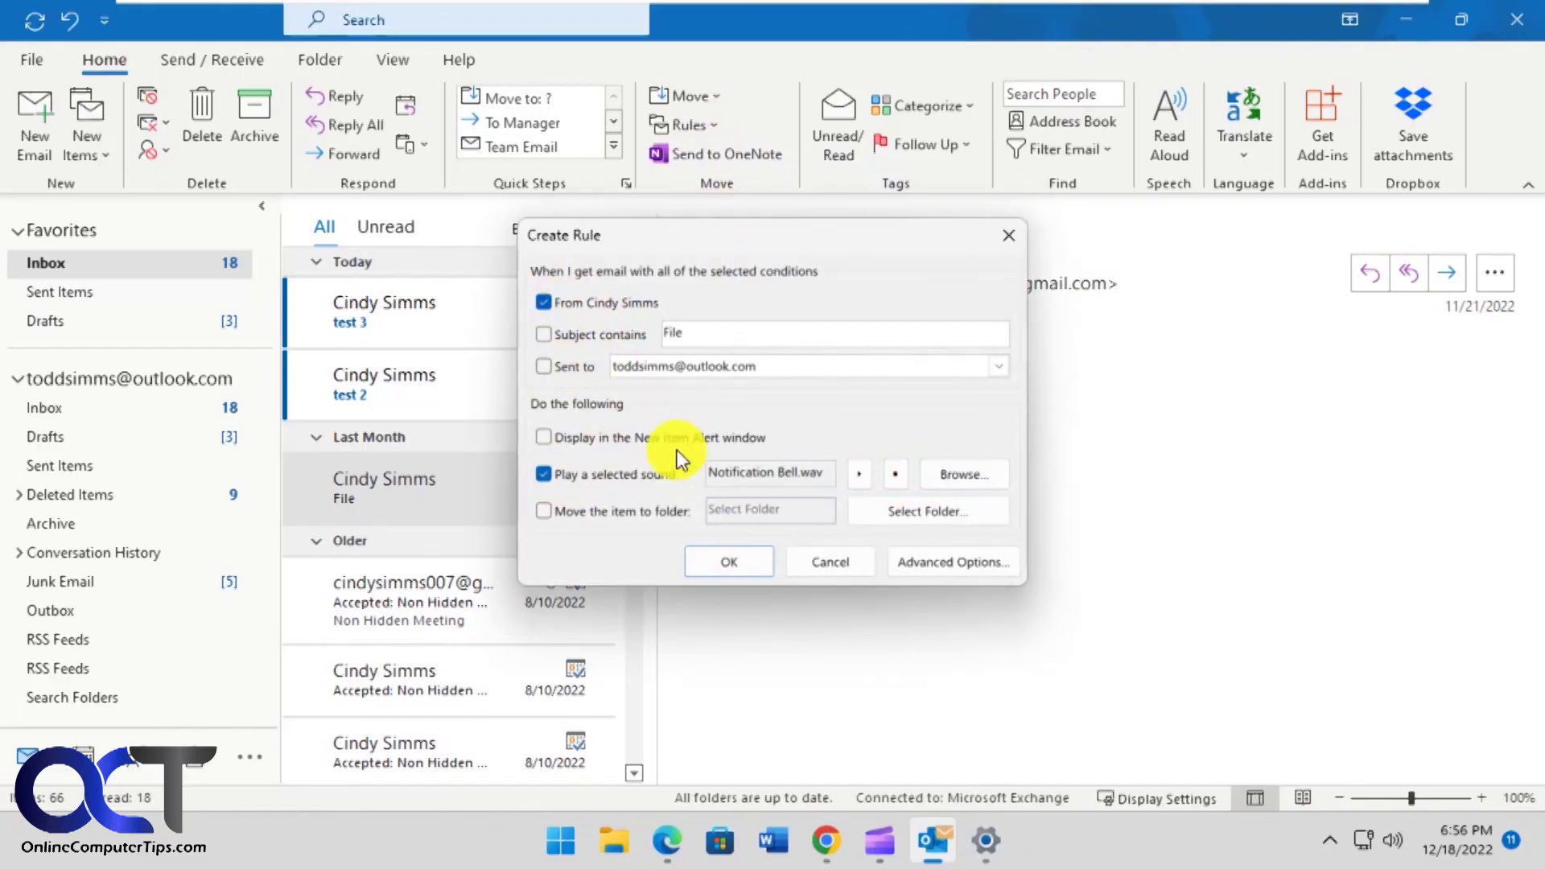
{"action": "left_click", "coordinate": [943, 559]}
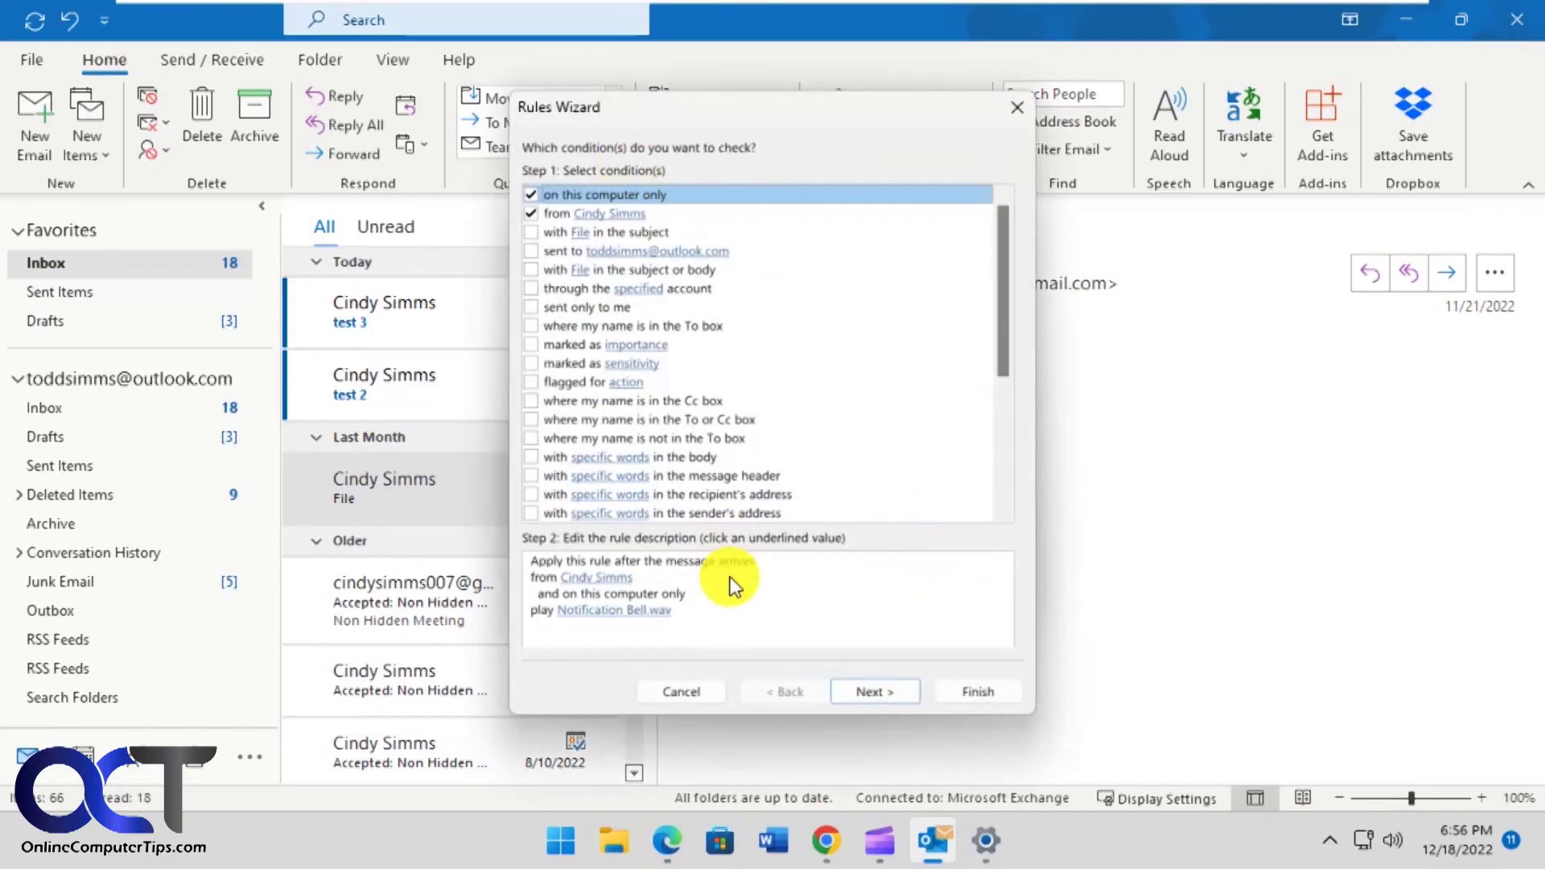